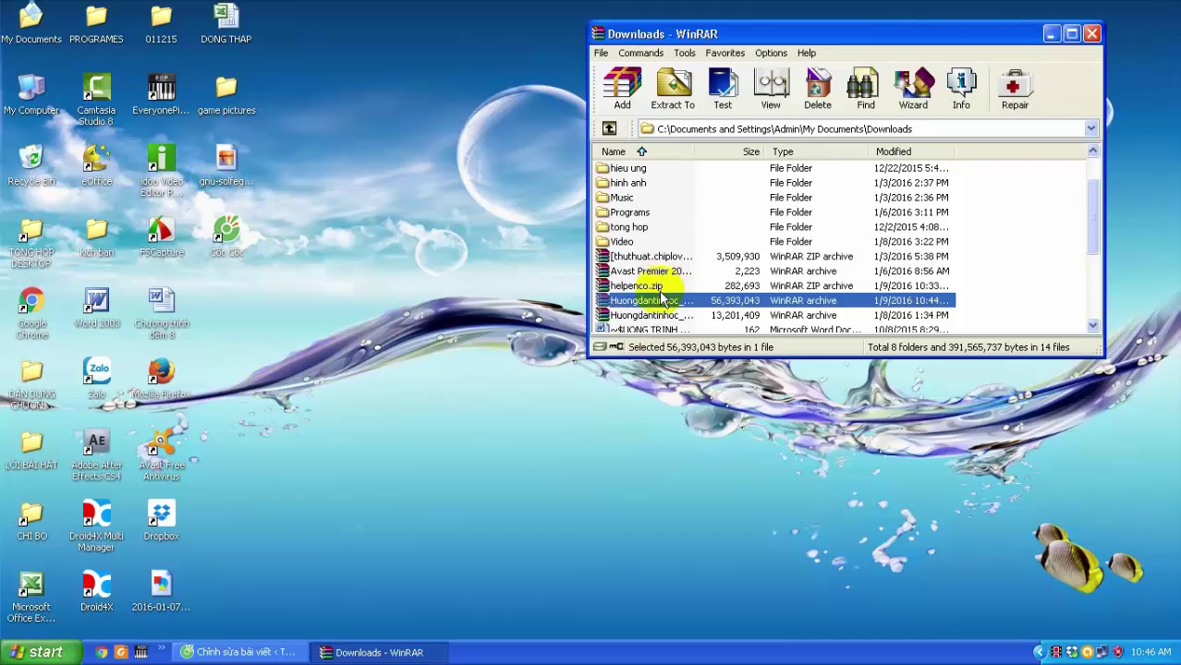
# Step: Open the Huongdantinhoc_Encore 5.0.3.rar archive from the Downloads folder
pyautogui.scroll(-1, 716, 291)
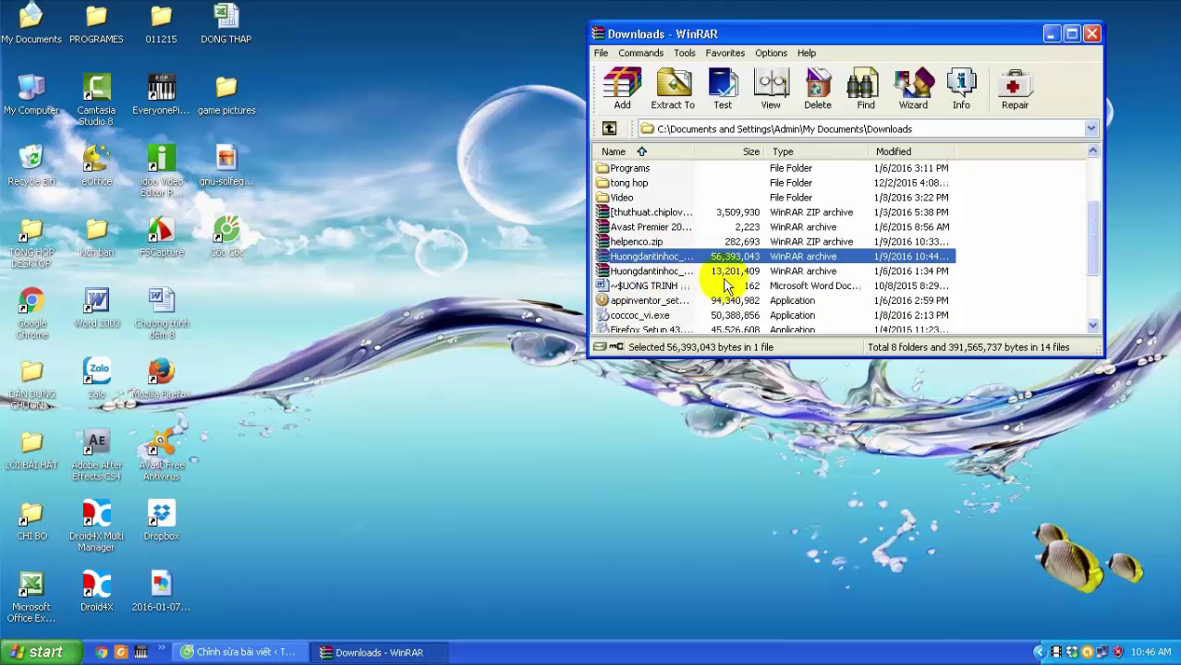
pyautogui.scroll(-2, 725, 286)
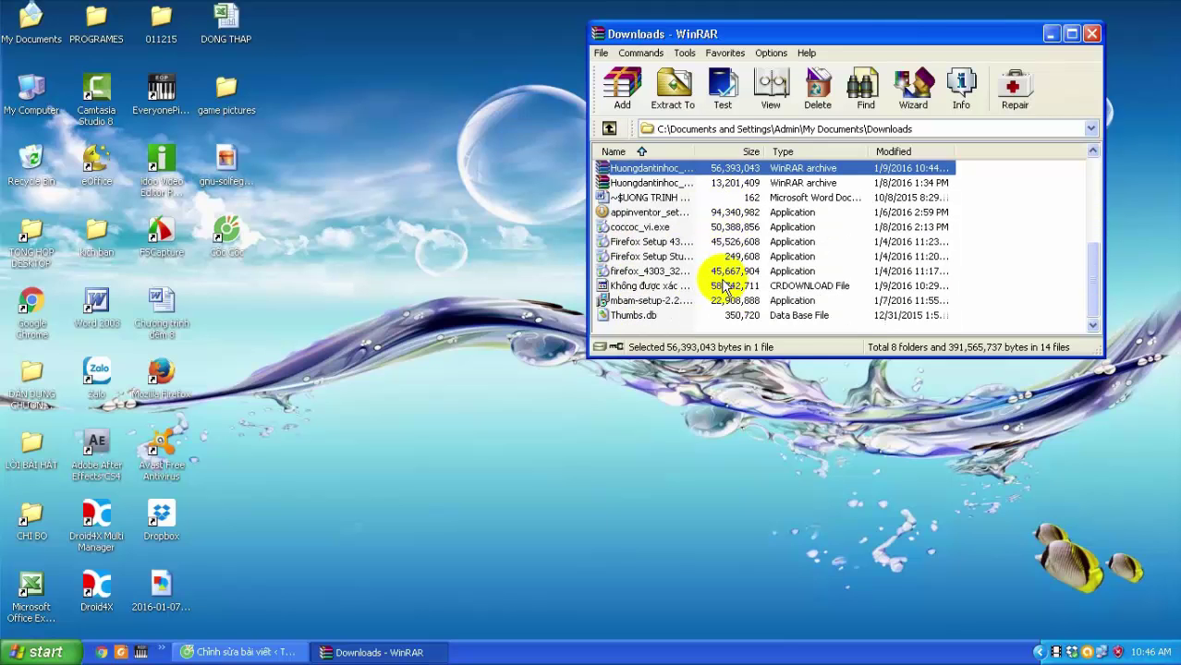
pyautogui.scroll(1, 725, 286)
pyautogui.doubleClick(663, 215)
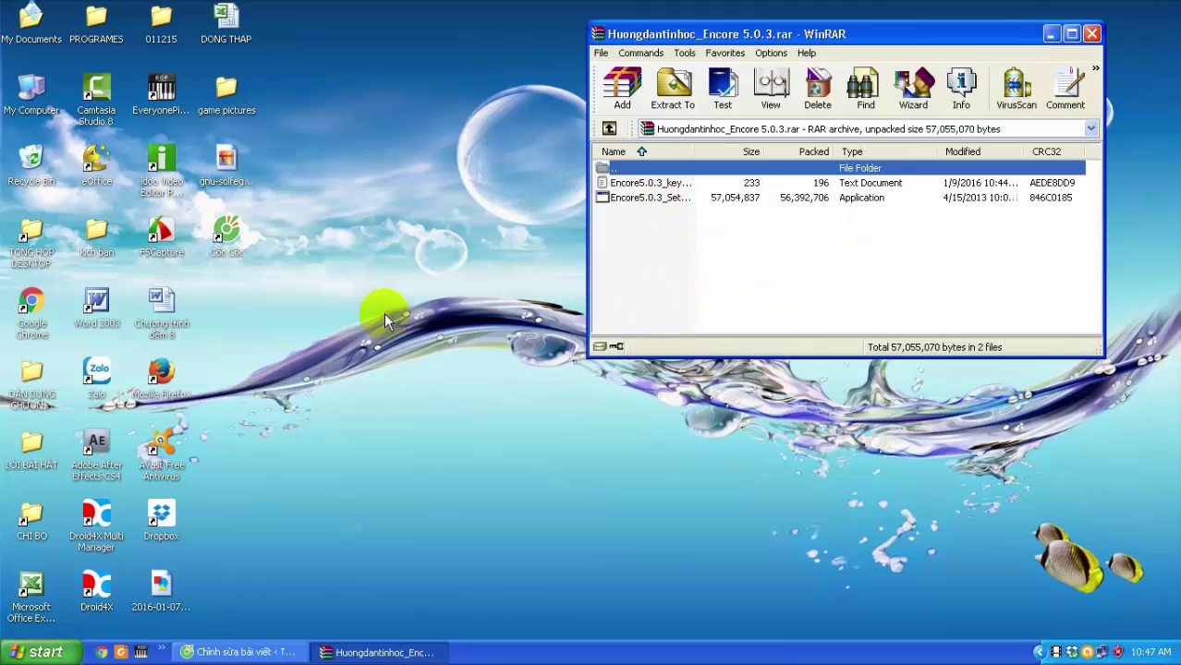
# Step: Create a new folder named Encore on the desktop
pyautogui.rightClick(382, 204)
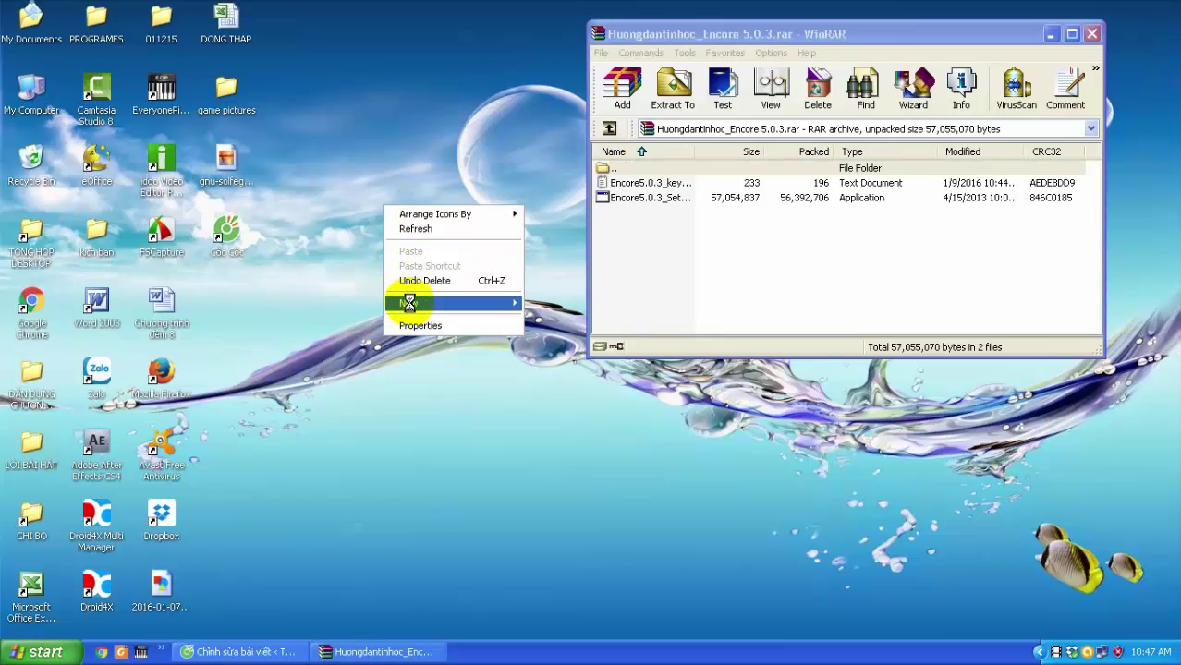
pyautogui.moveTo(408, 305)
pyautogui.click(545, 304)
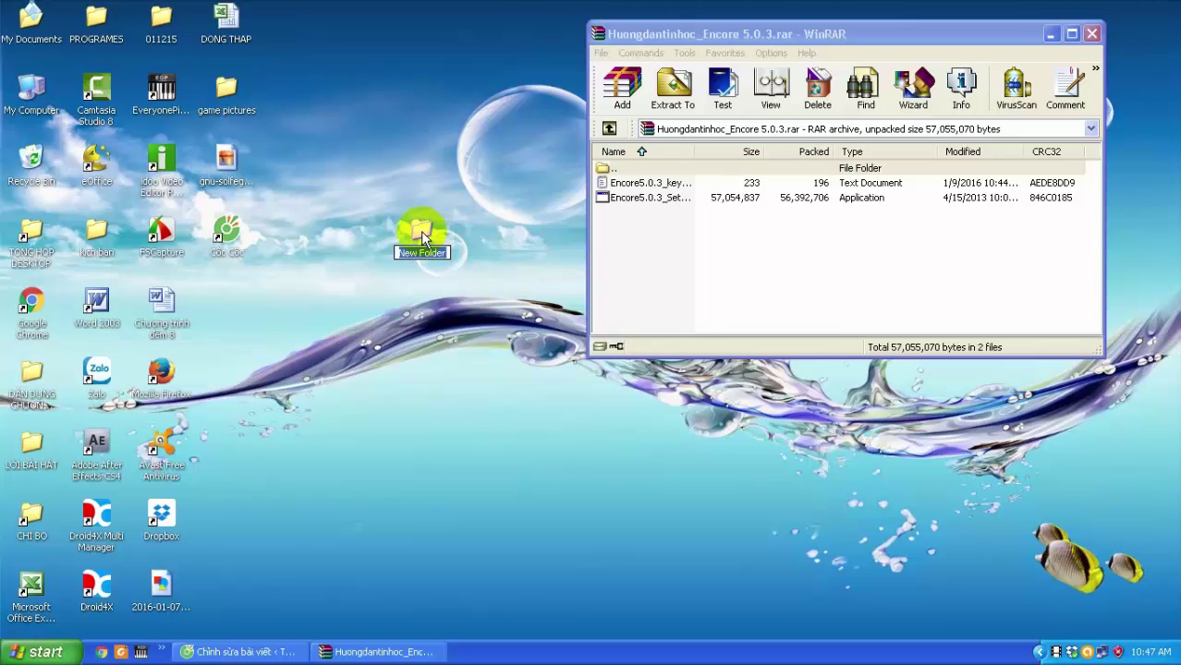
pyautogui.write('eNCO')
pyautogui.press('BackSpace')
pyautogui.press('BackSpace')
pyautogui.press('BackSpace')
pyautogui.press('BackSpace')
pyautogui.write('Encore')
pyautogui.press('Return')
# Step: Extract both archive files into the desktop Encore folder, and close the archive window
pyautogui.moveTo(636, 226); pyautogui.dragTo(425, 230)
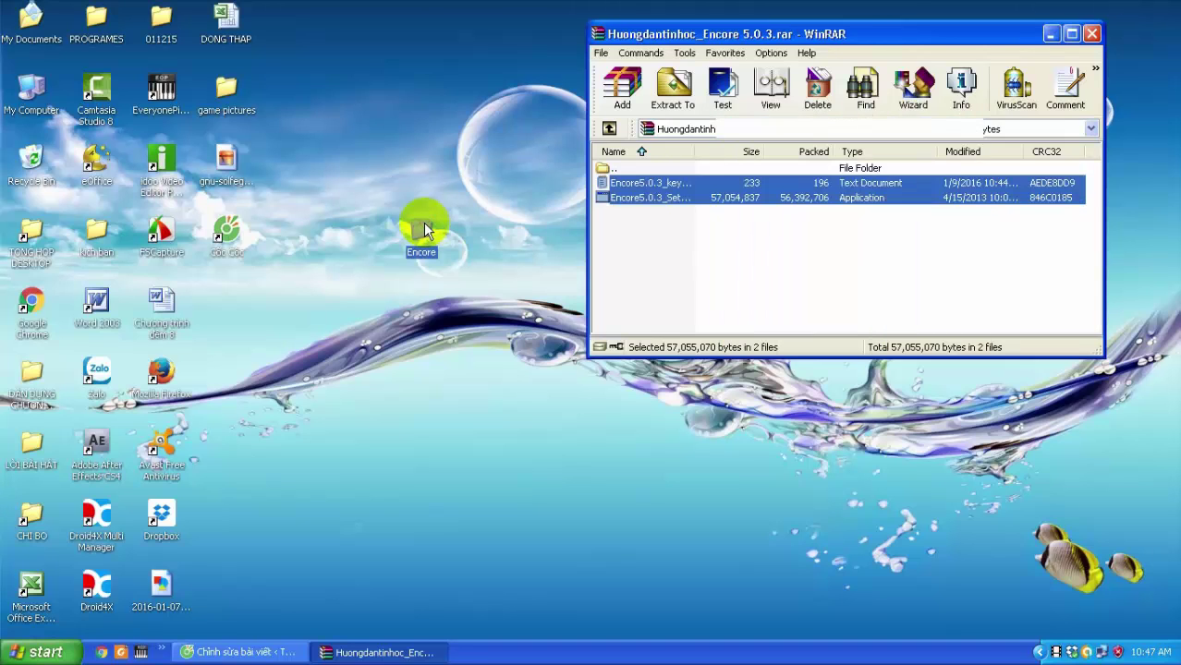
pyautogui.click(424, 227)
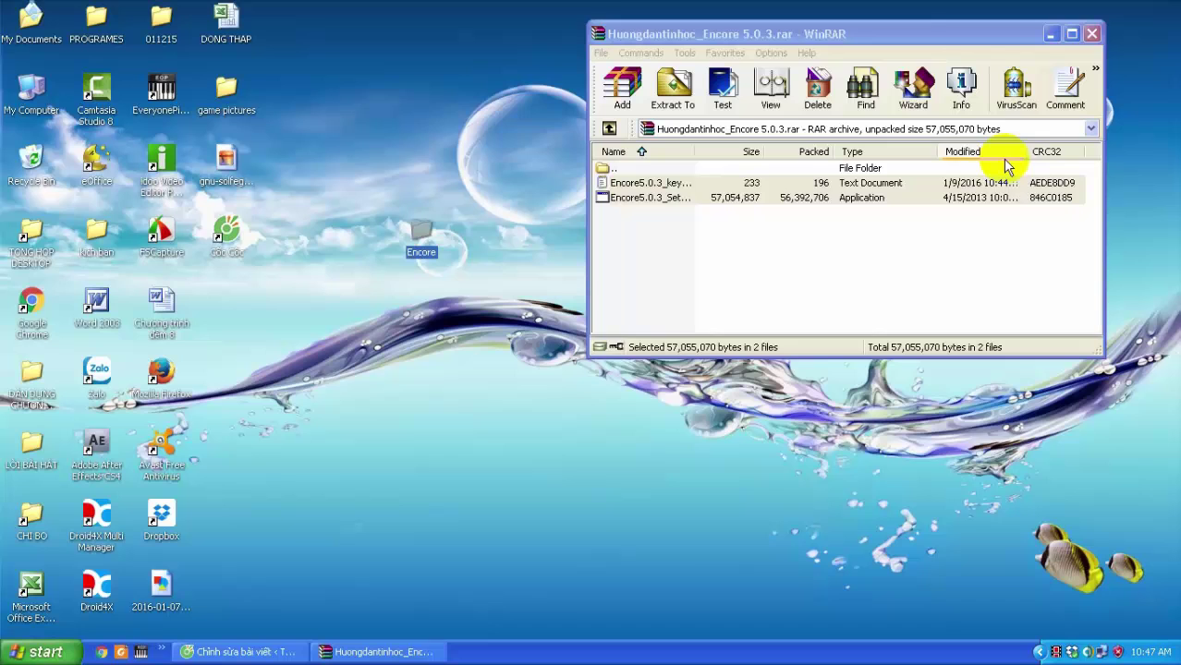
pyautogui.click(1091, 34)
pyautogui.rightClick(815, 68)
pyautogui.click(845, 88)
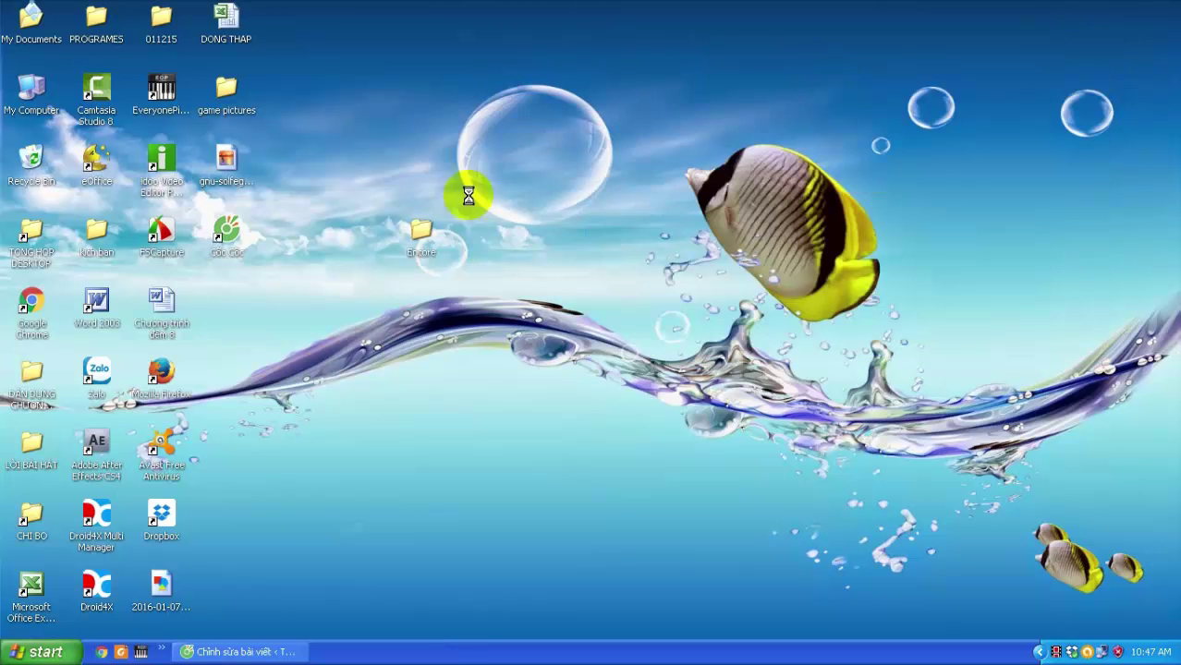
# Step: Copy the first licence key from the Encore5.0.3_key text file in the Encore folder, and close the file
pyautogui.doubleClick(427, 239)
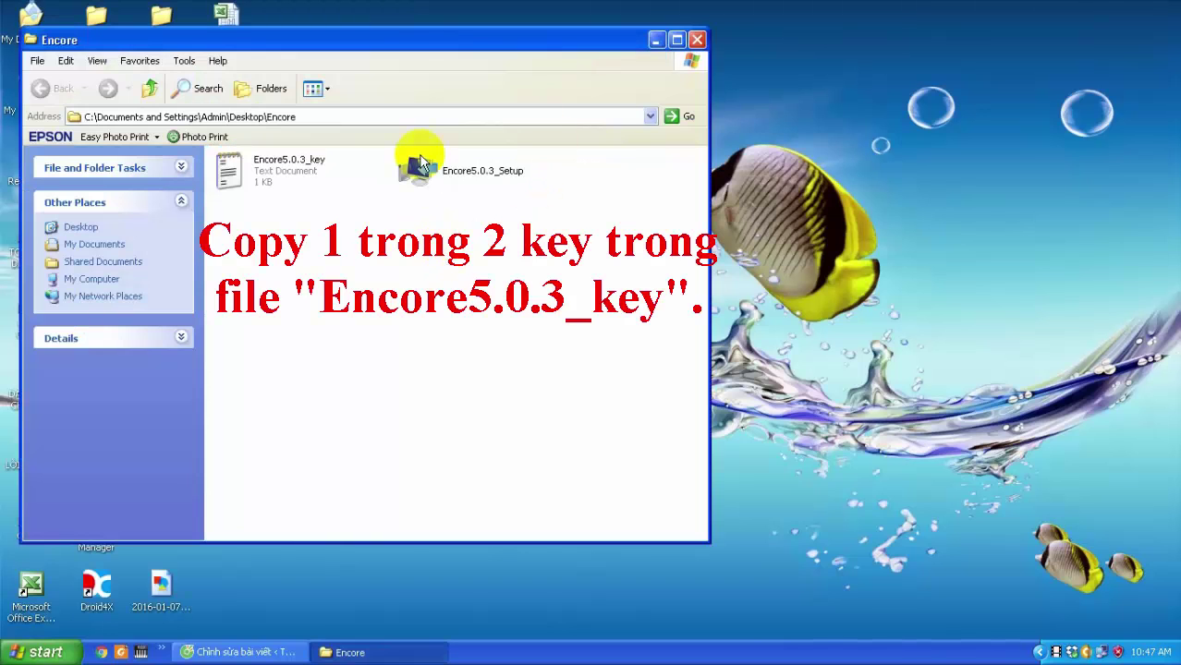
pyautogui.doubleClick(273, 185)
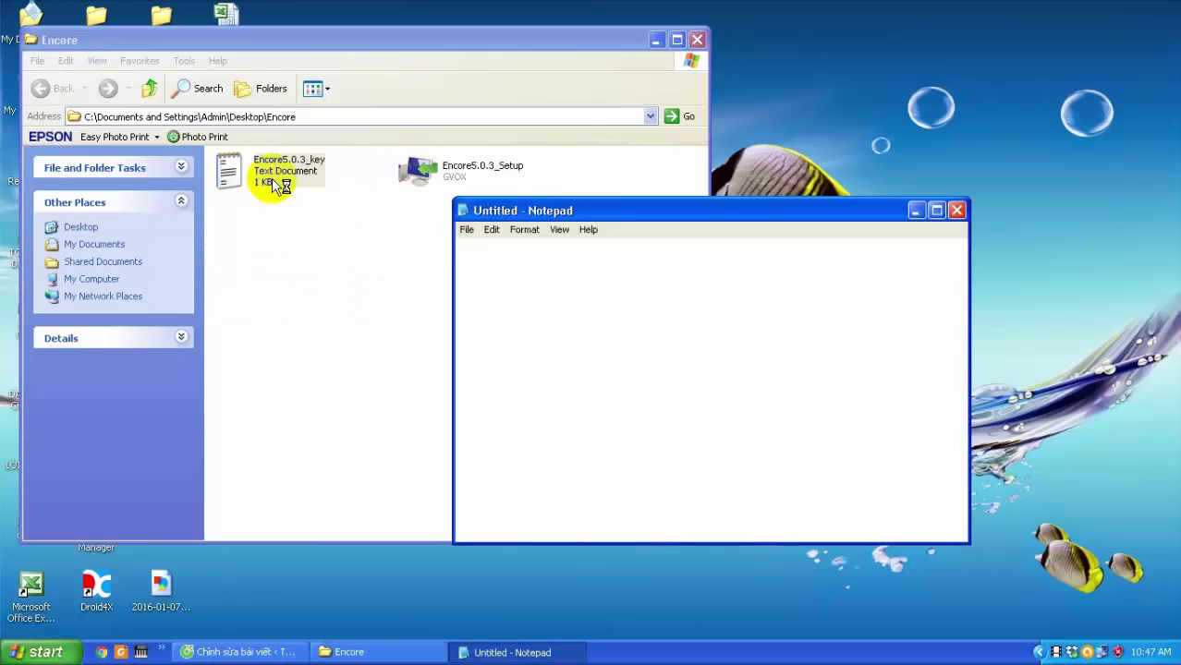
pyautogui.moveTo(710, 325); pyautogui.dragTo(448, 327)
pyautogui.rightClick(698, 328)
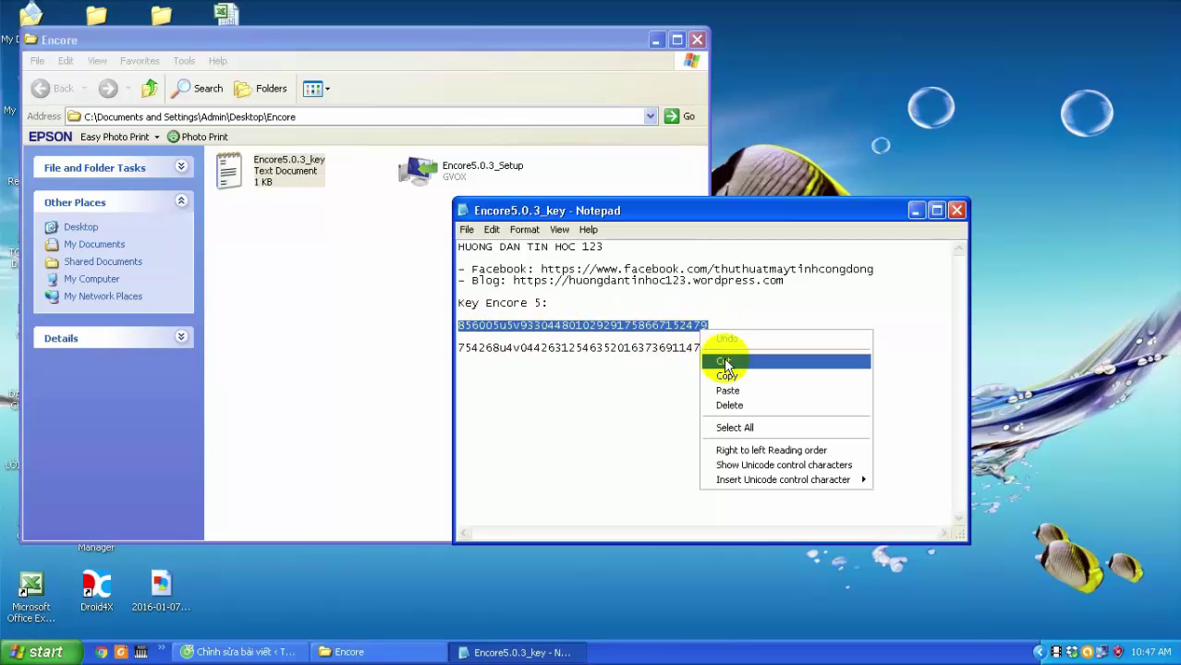
pyautogui.click(727, 375)
pyautogui.click(956, 211)
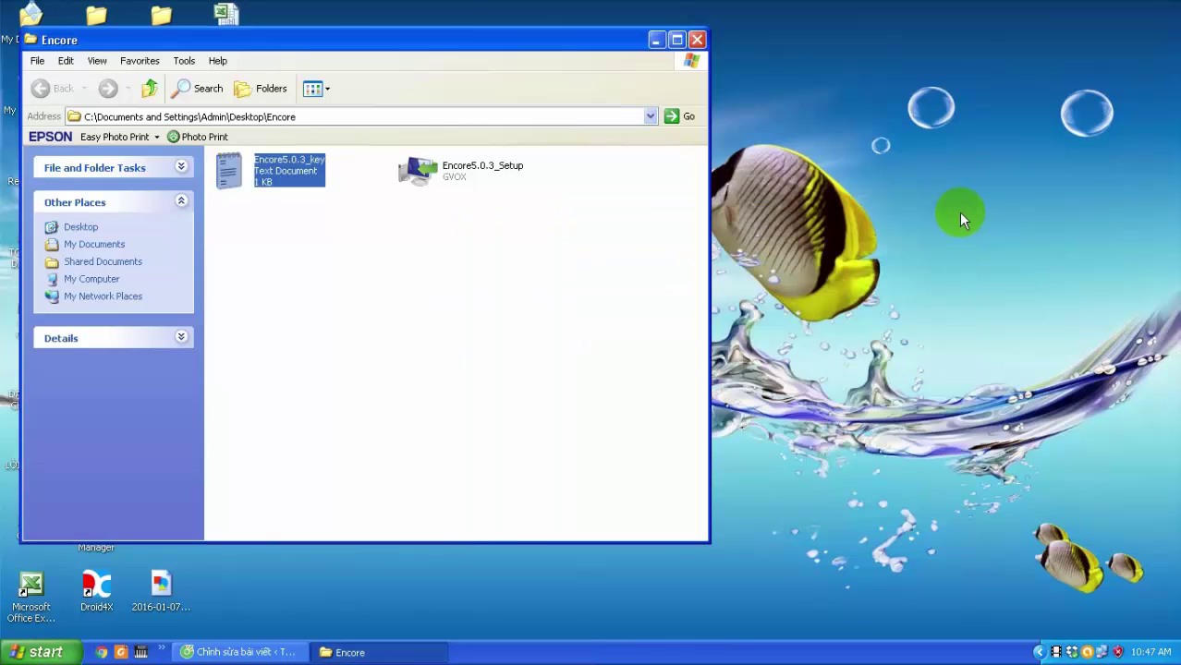
pyautogui.click(465, 279)
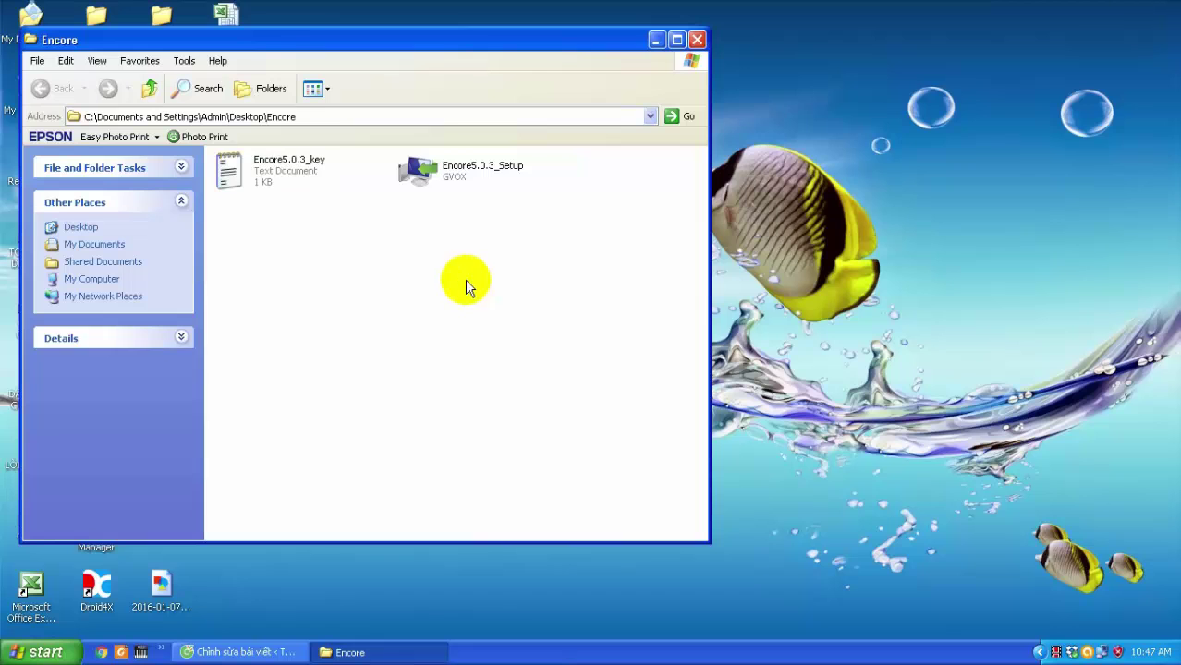
# Step: Run Encore5.0.3_Setup despite the security warning, and minimize the Encore folder window
pyautogui.rightClick(420, 168)
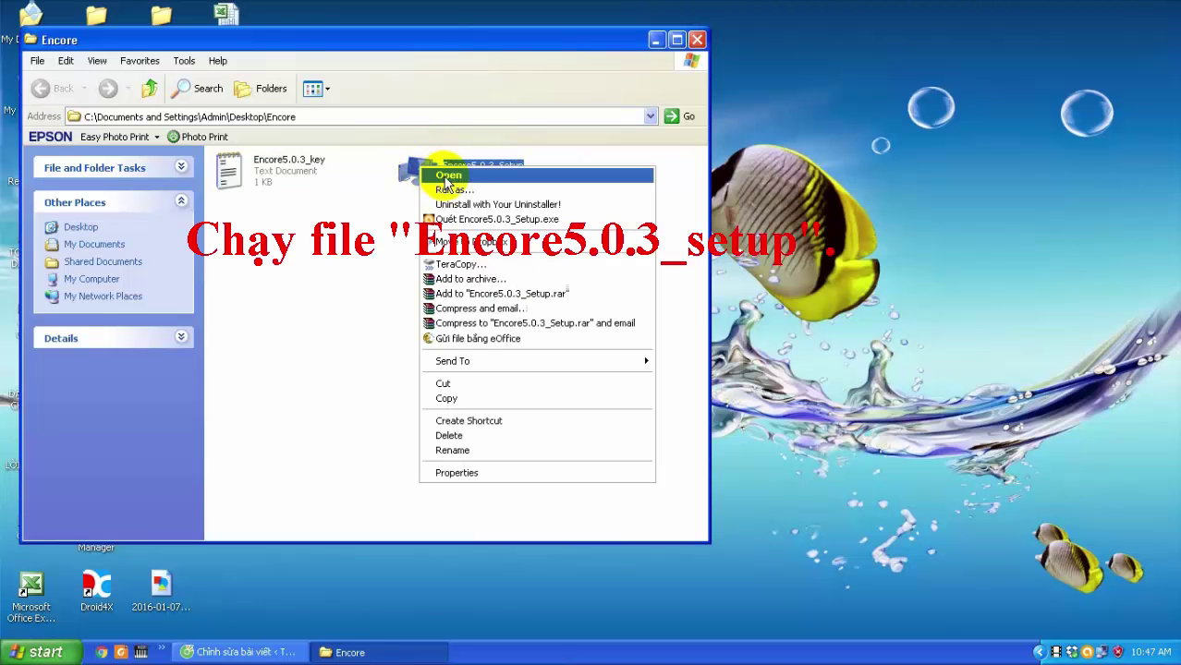
pyautogui.click(446, 180)
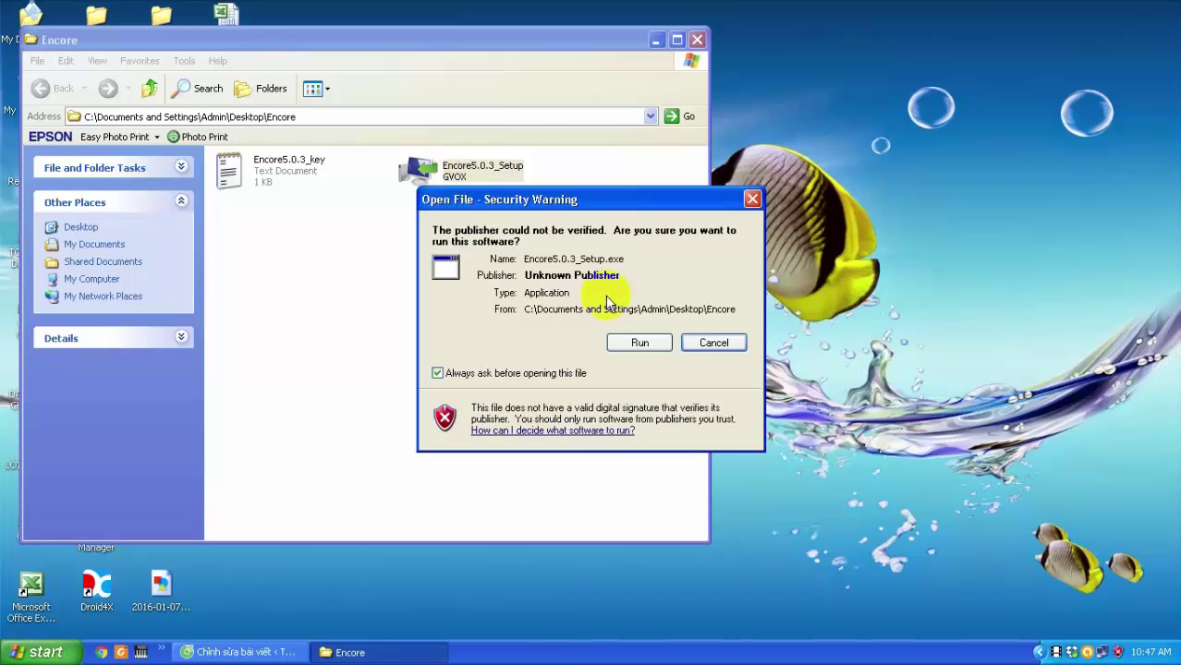
pyautogui.click(641, 343)
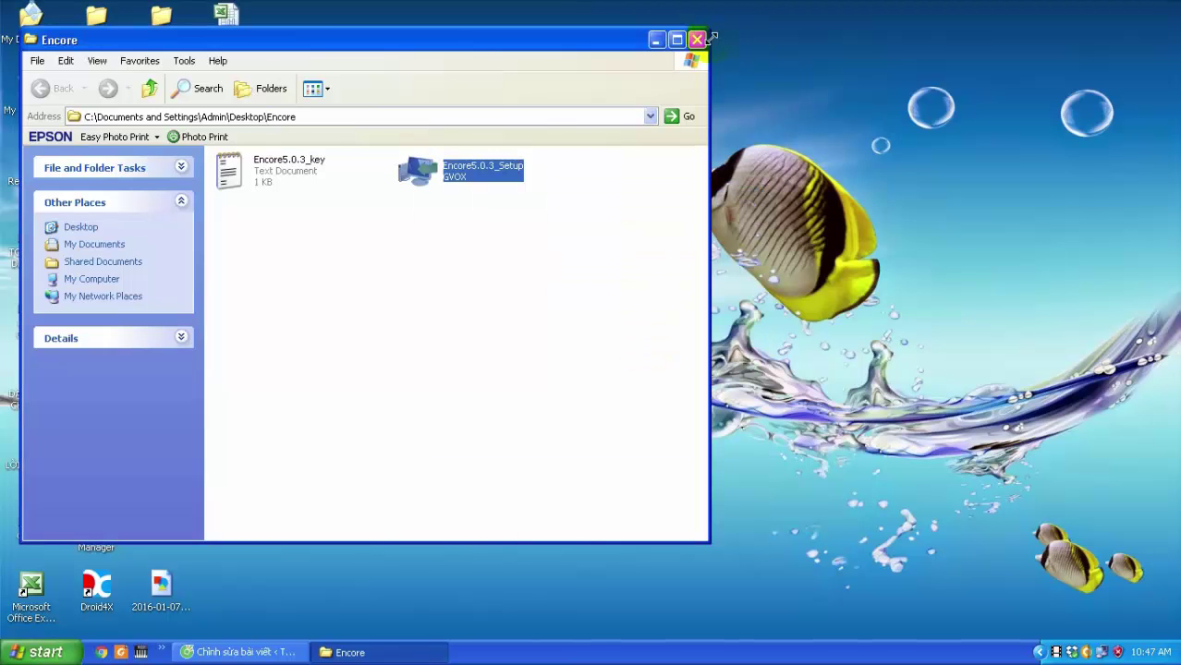
pyautogui.click(655, 41)
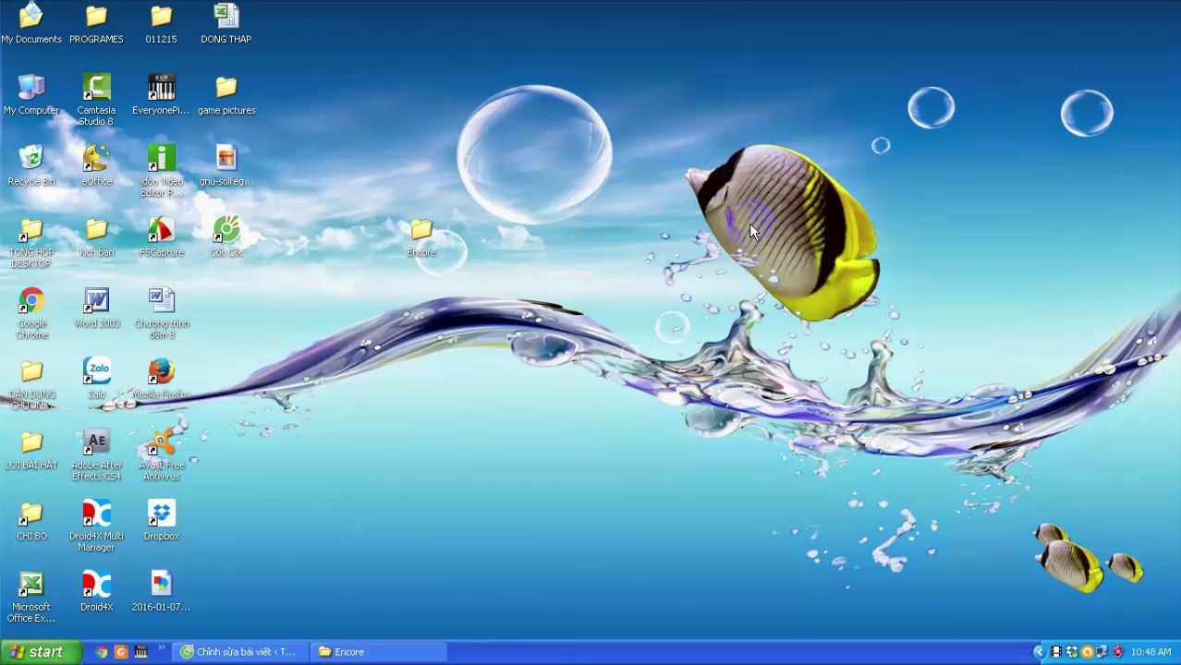
pyautogui.click(750, 225)
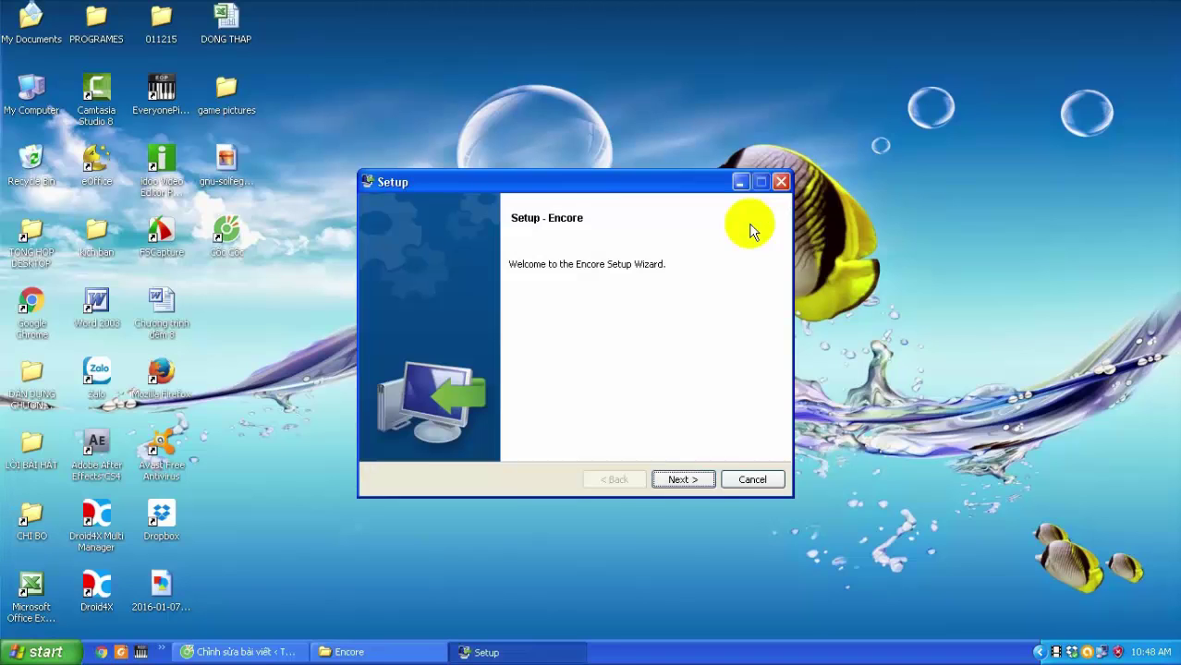
# Step: Accept the licence agreement, install Encore in C:\Program Files\Encore-5.0.3, and finish the setup wizard
pyautogui.click(682, 482)
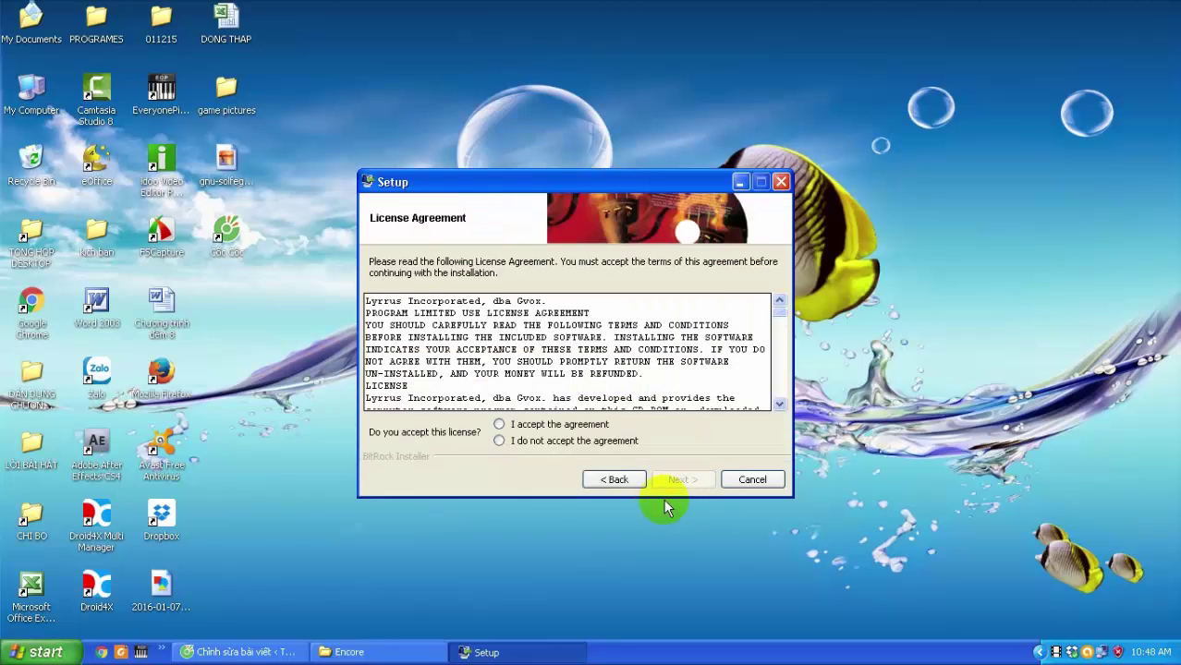
pyautogui.click(504, 427)
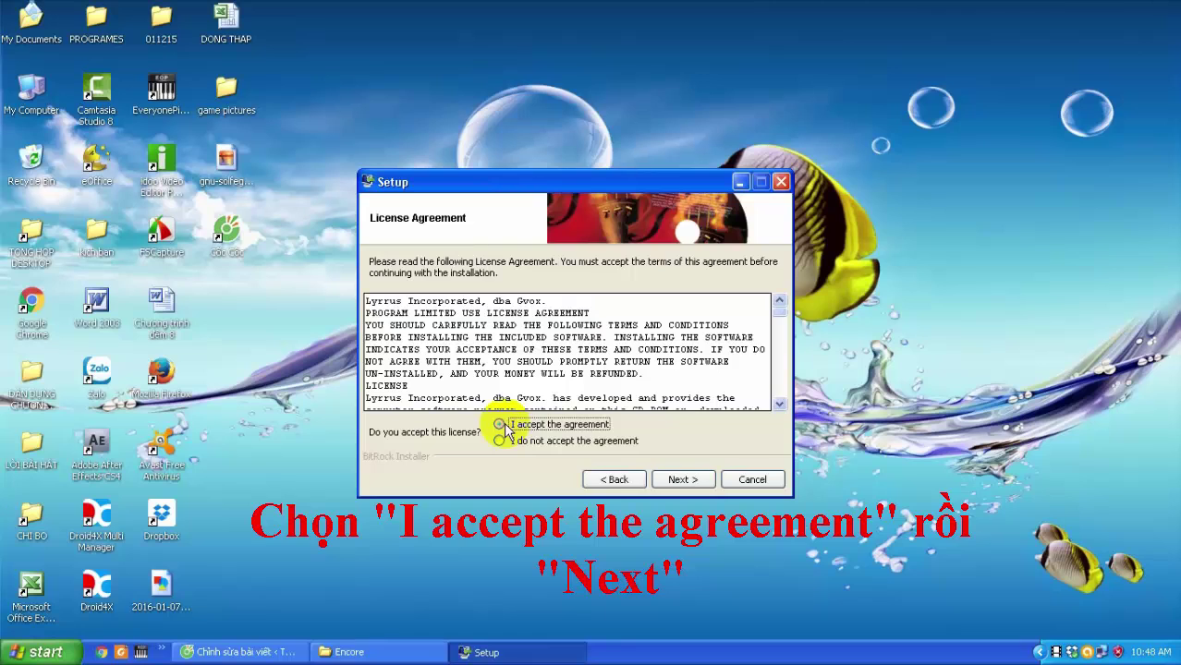
pyautogui.click(684, 486)
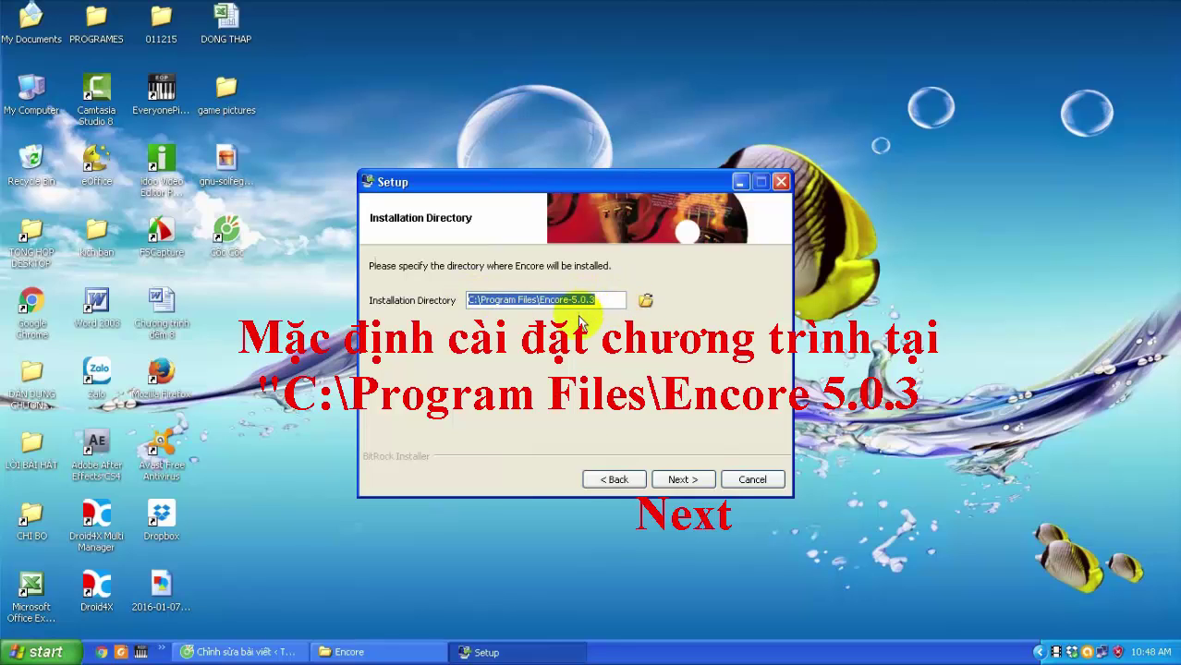
pyautogui.click(680, 480)
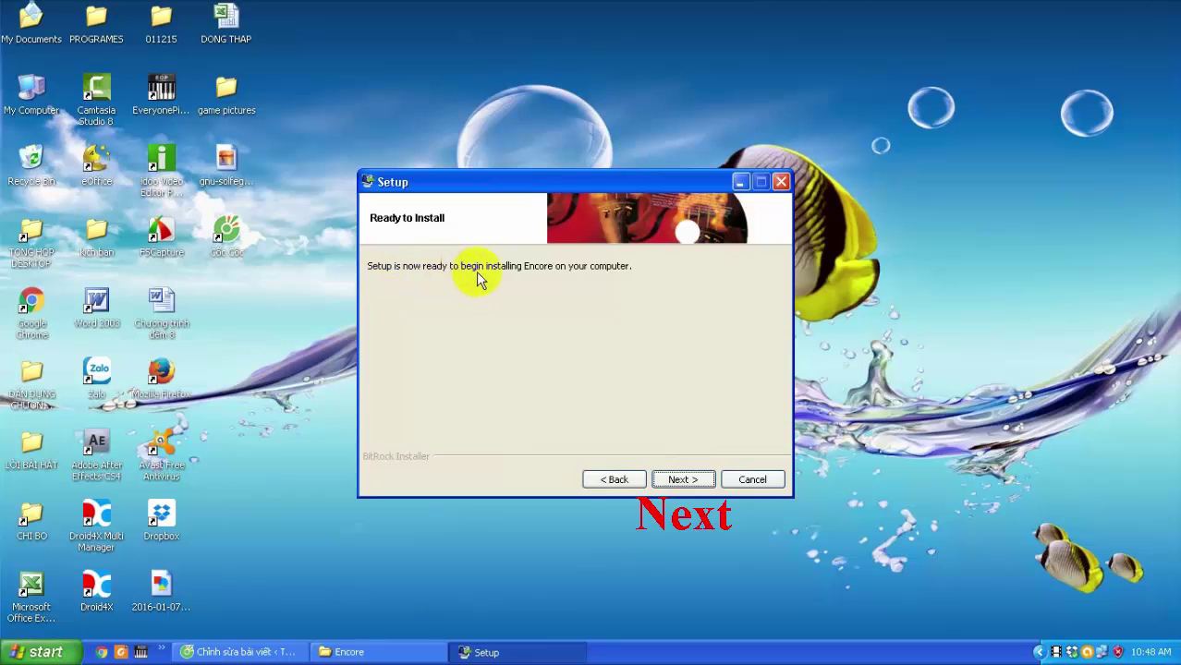
pyautogui.click(683, 482)
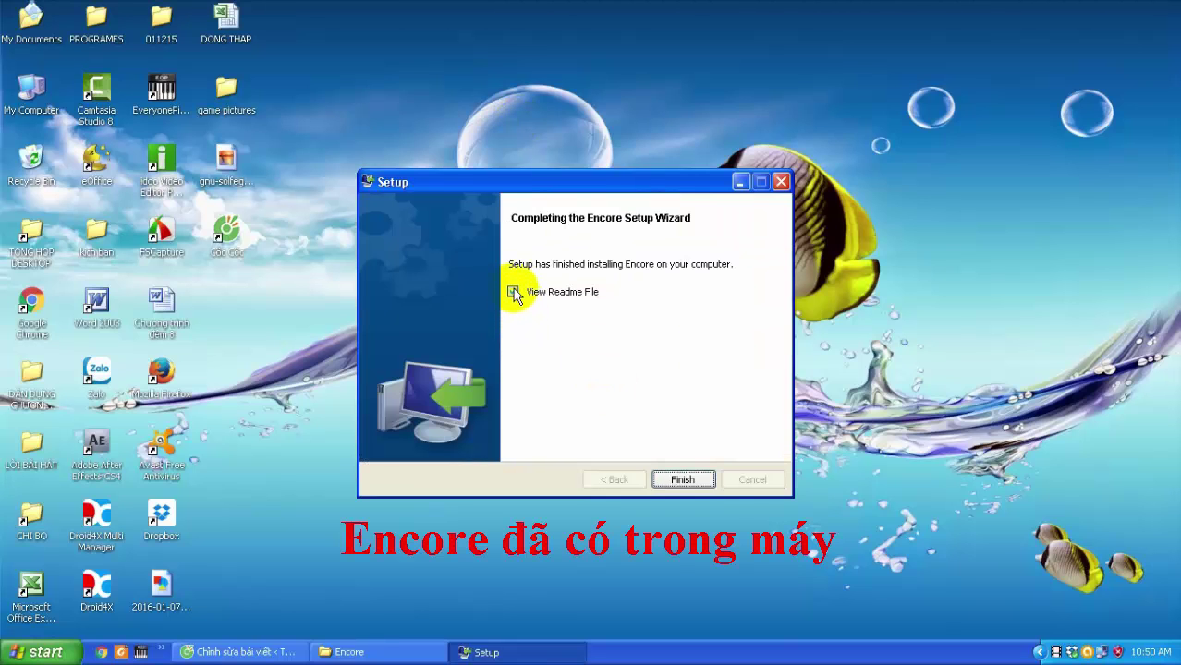
pyautogui.click(684, 478)
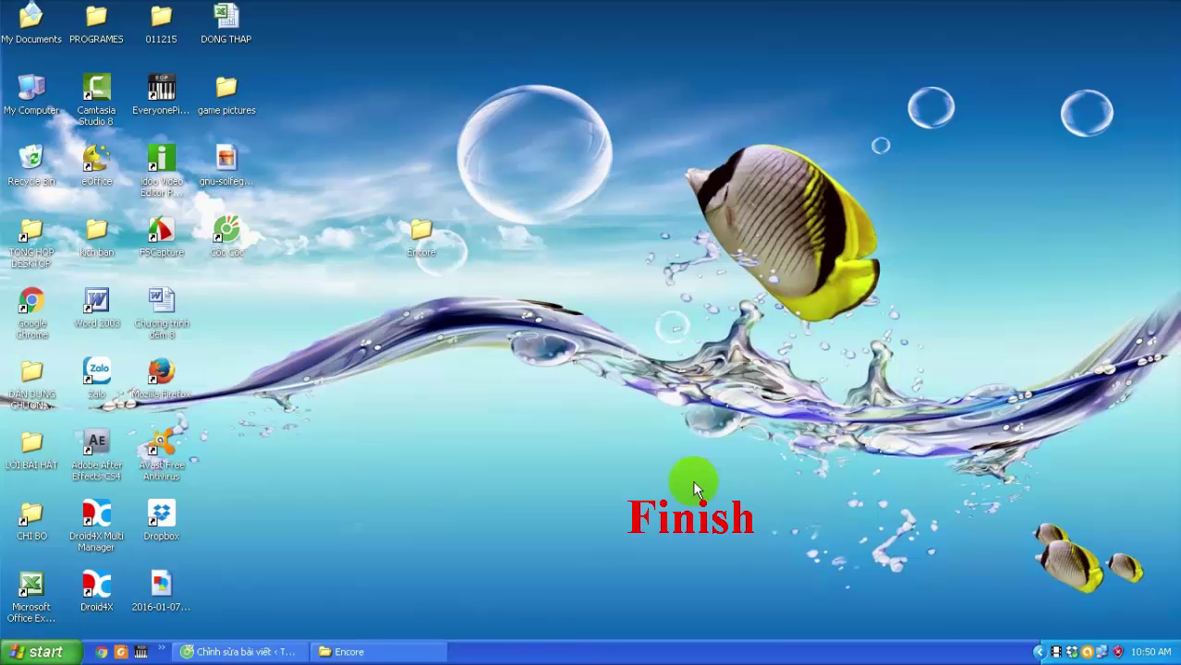
# Step: Refresh the desktop to check for a new Encore shortcut
pyautogui.rightClick(629, 171)
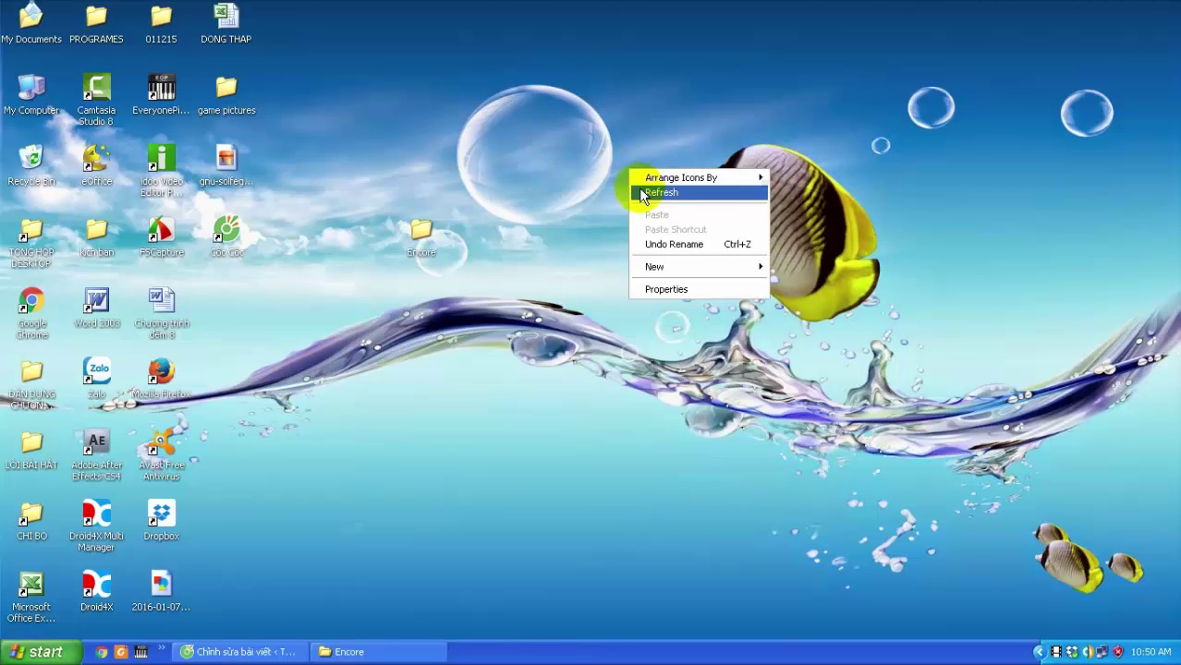
pyautogui.click(647, 190)
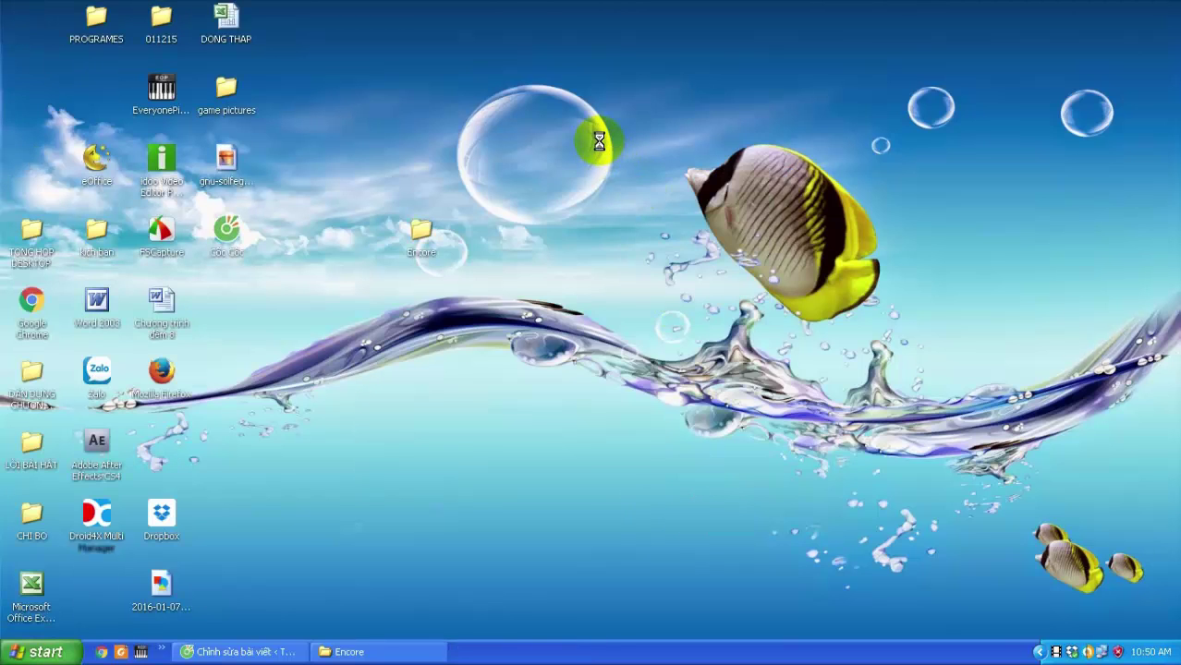
pyautogui.rightClick(599, 140)
pyautogui.click(631, 165)
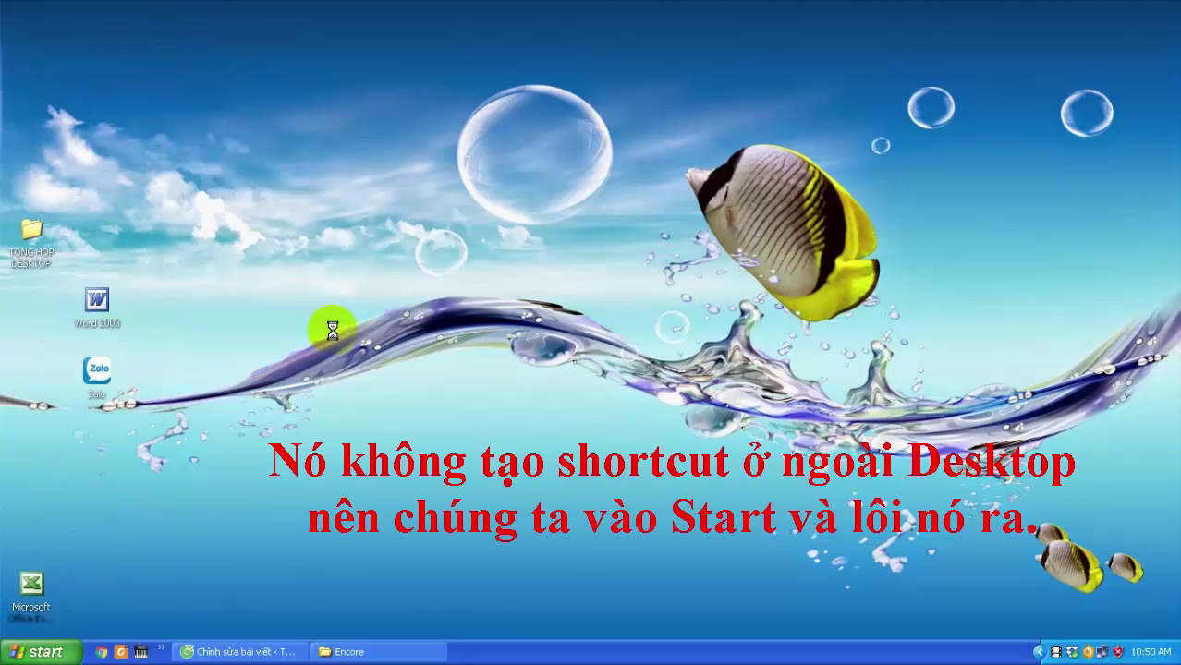
# Step: Launch Encore 5 from the installed programs, and move its Fingering window down clear of the toolbar
pyautogui.click(38, 652)
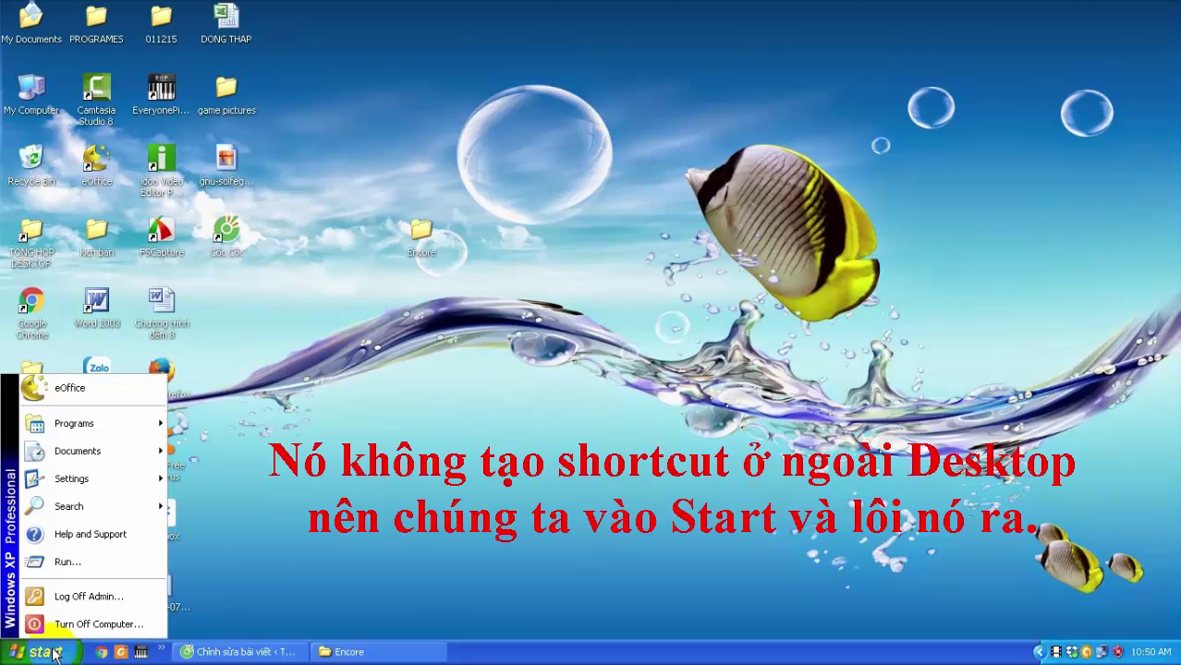
pyautogui.moveTo(106, 436)
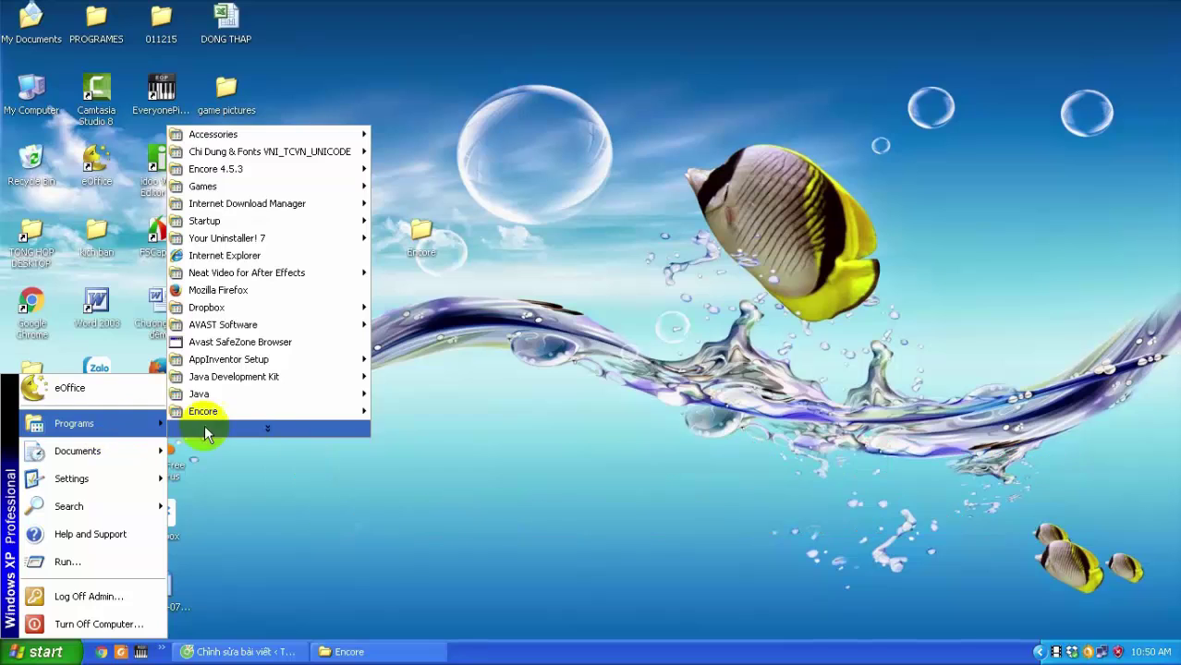
pyautogui.moveTo(284, 416)
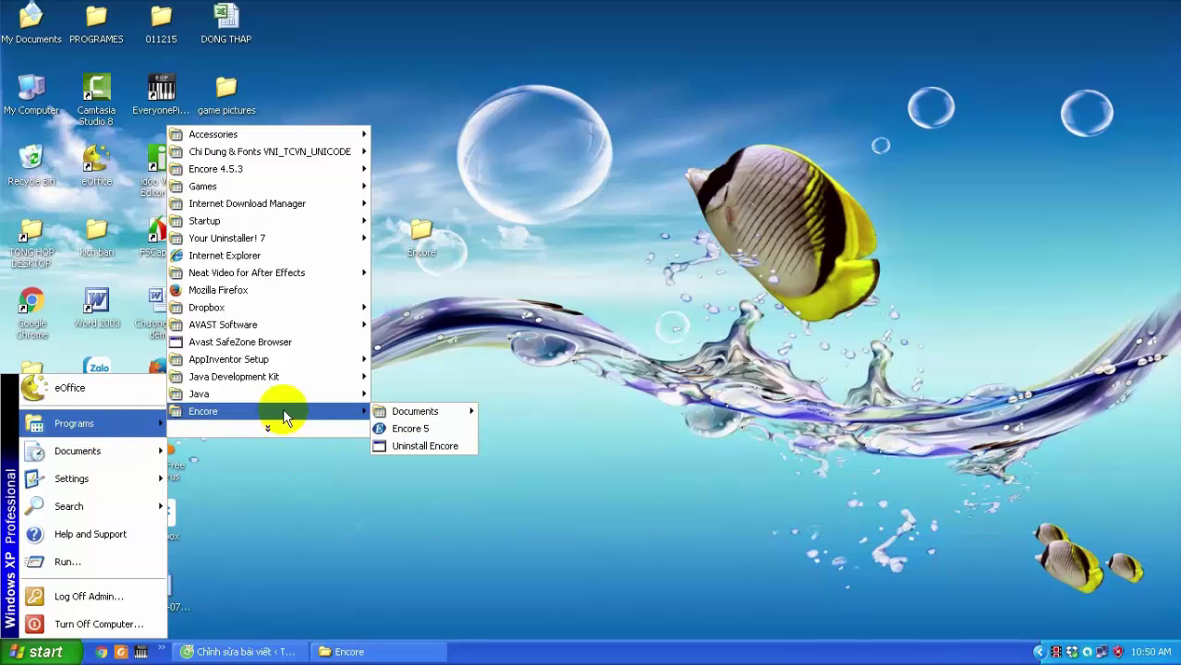
pyautogui.click(417, 430)
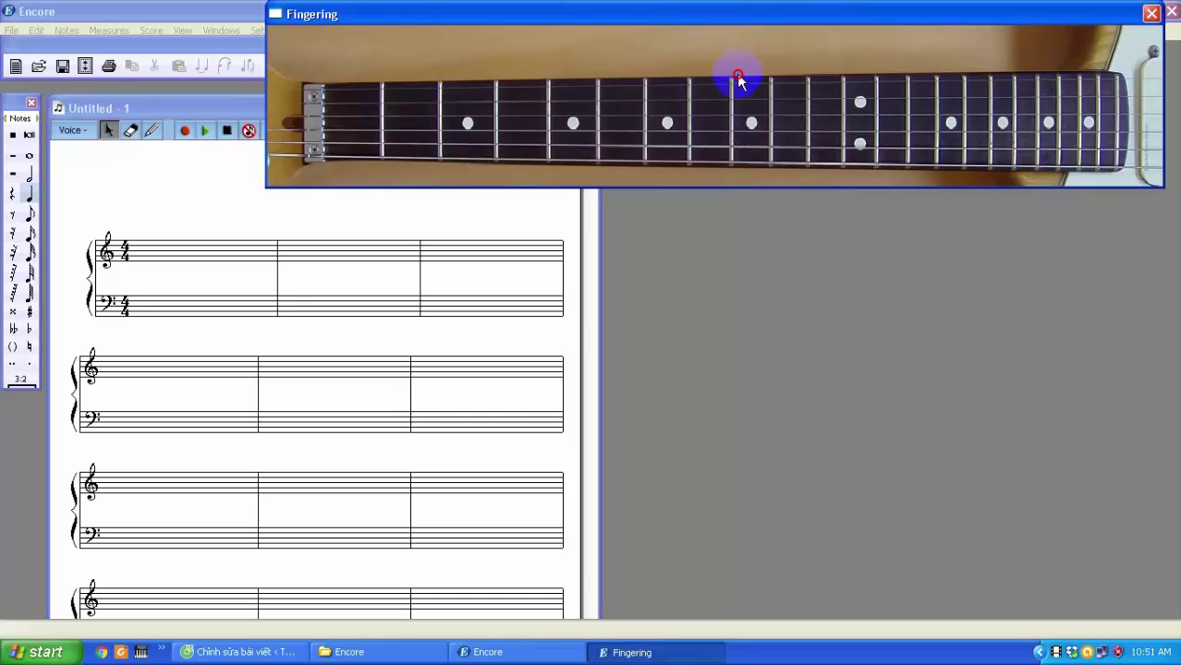
pyautogui.moveTo(687, 16); pyautogui.dragTo(658, 157)
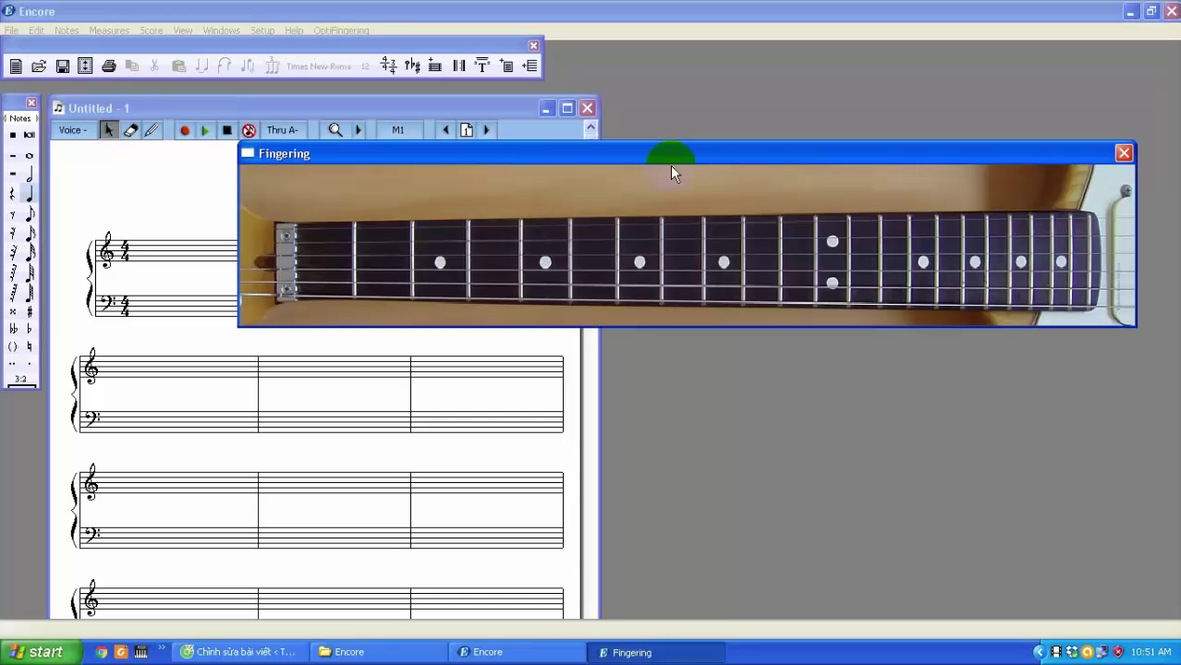
pyautogui.click(339, 33)
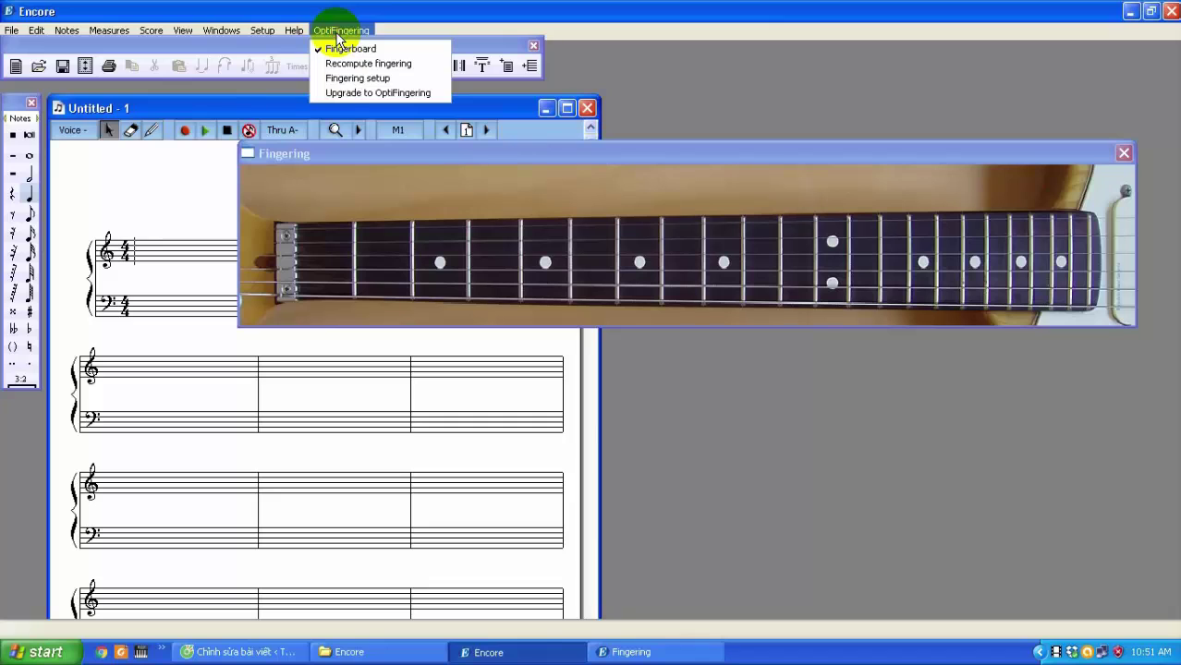
pyautogui.moveTo(294, 35)
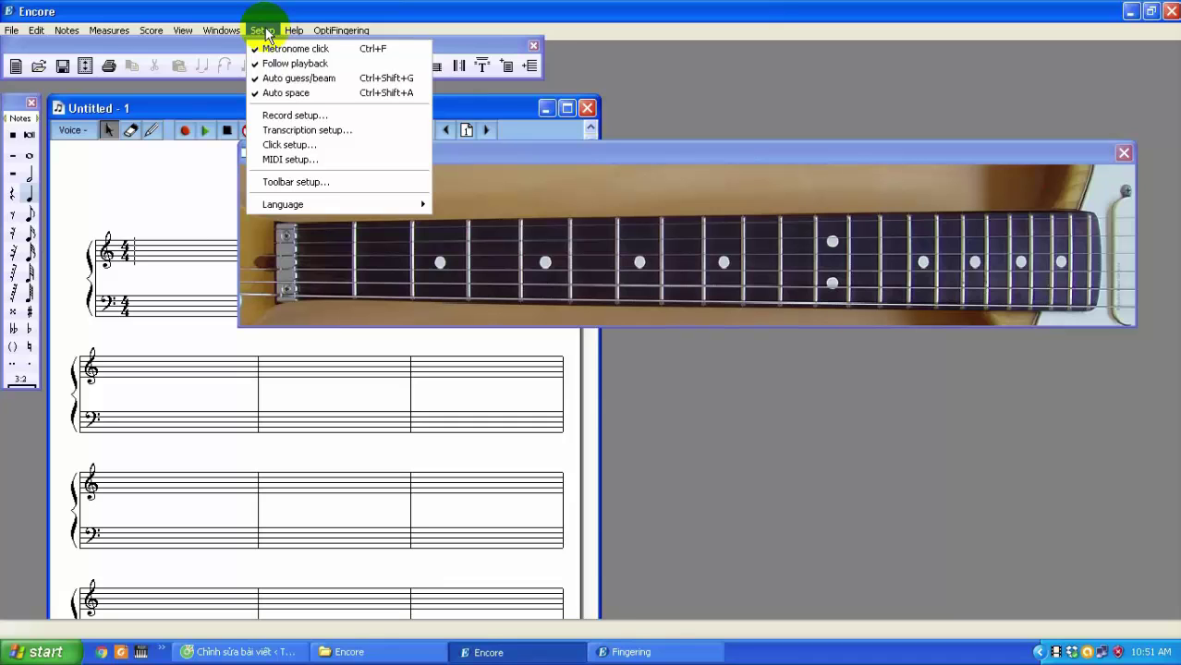
pyautogui.moveTo(227, 34)
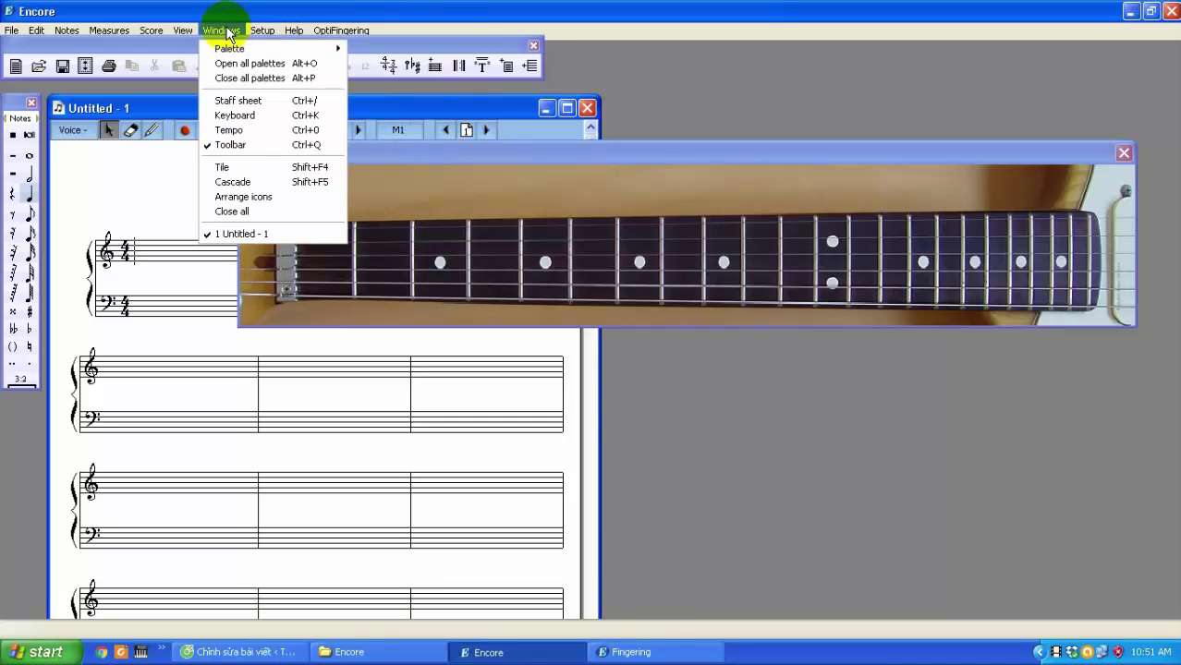
pyautogui.moveTo(187, 34)
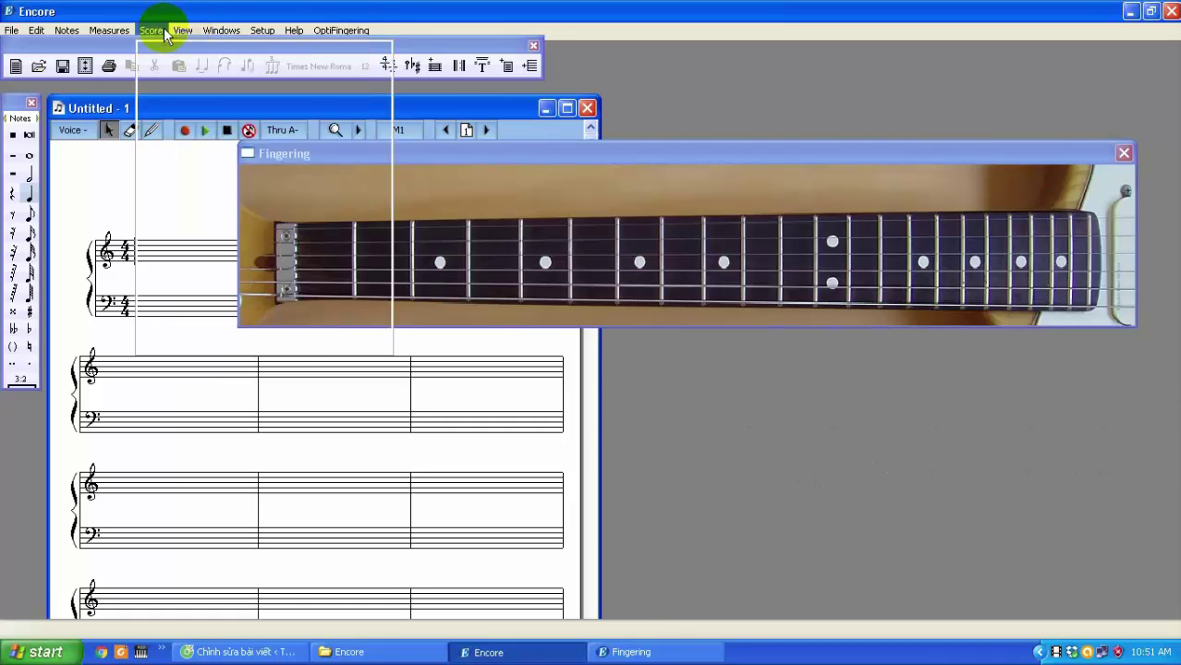
pyautogui.moveTo(79, 37)
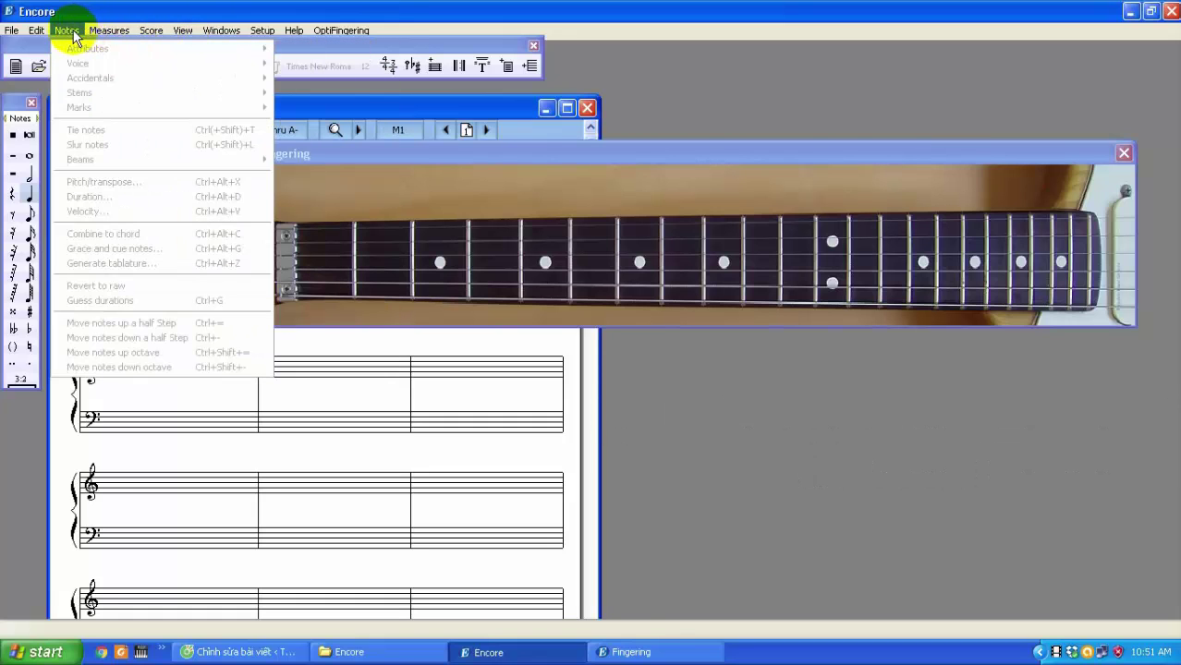
pyautogui.moveTo(12, 35)
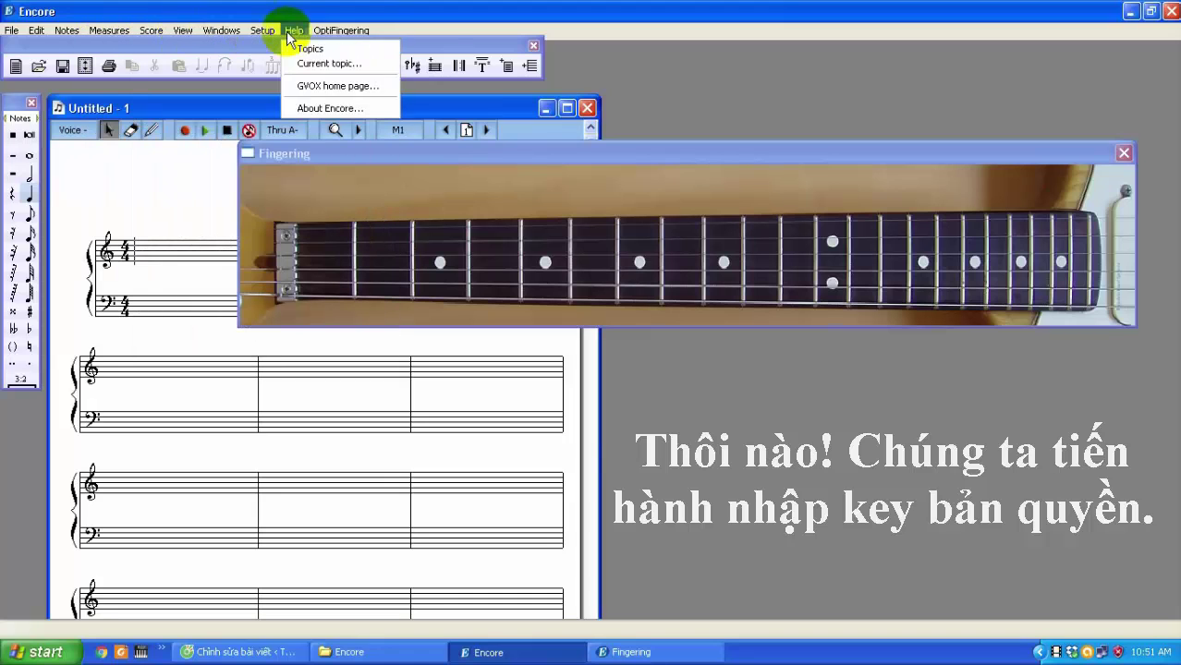
pyautogui.click(728, 97)
# Step: Move the Fingering window lower, and register Encore by pasting the copied licence code into its About Encore dialog and submitting it
pyautogui.moveTo(726, 113); pyautogui.dragTo(726, 202)
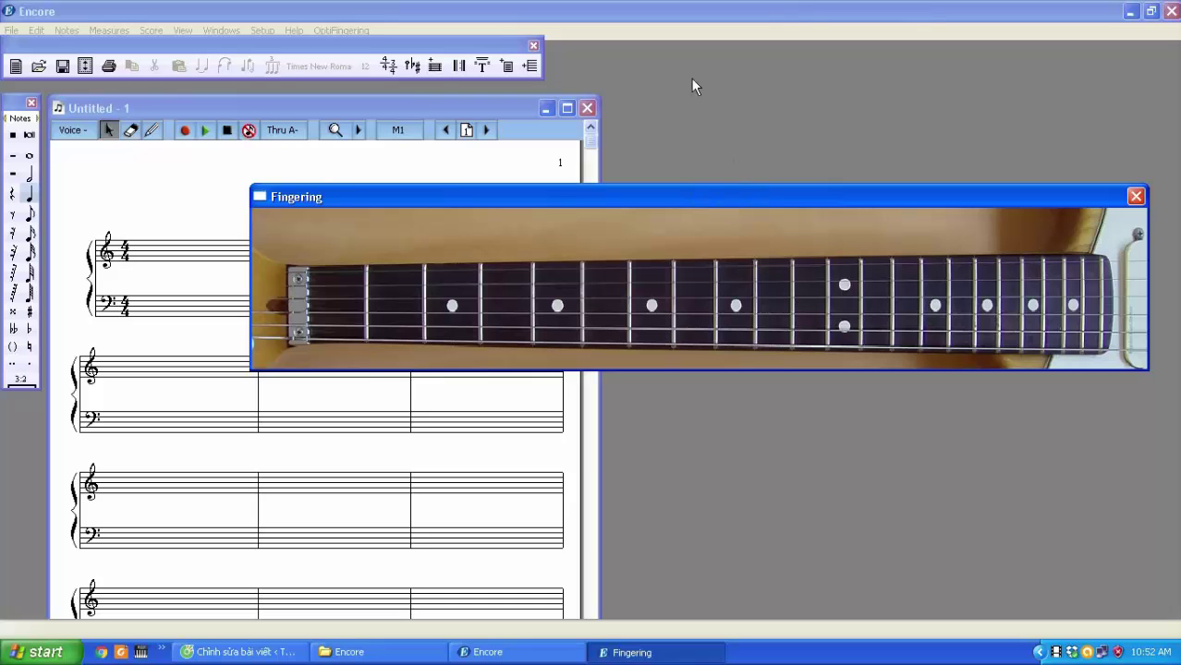
pyautogui.click(300, 34)
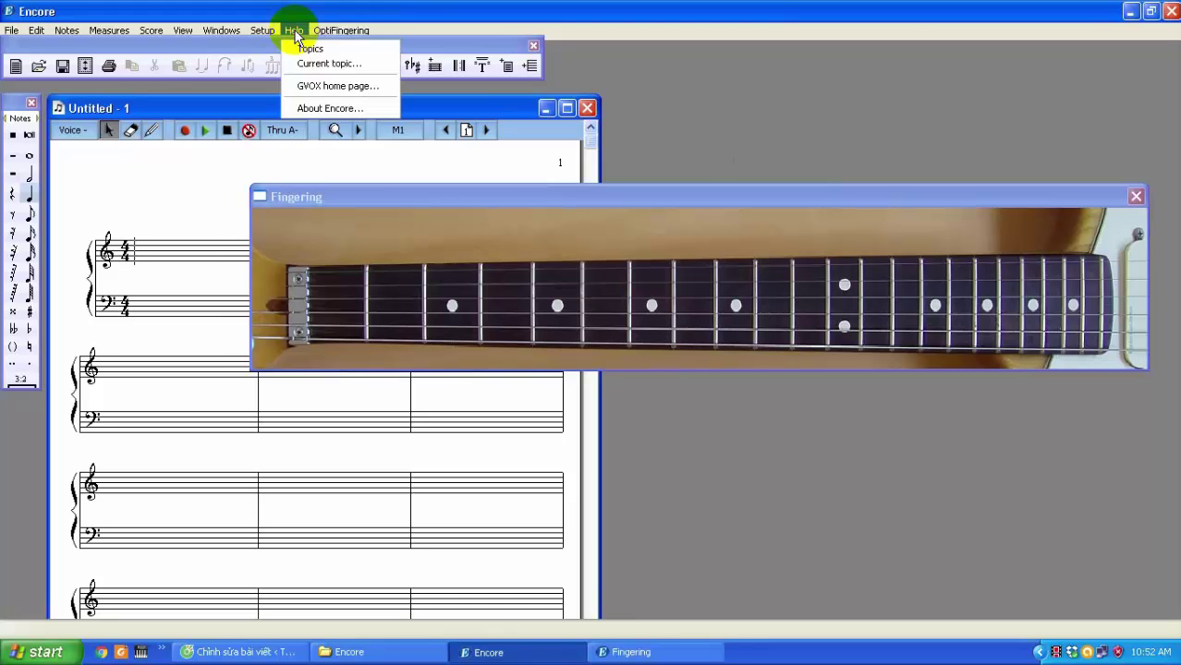
pyautogui.click(321, 109)
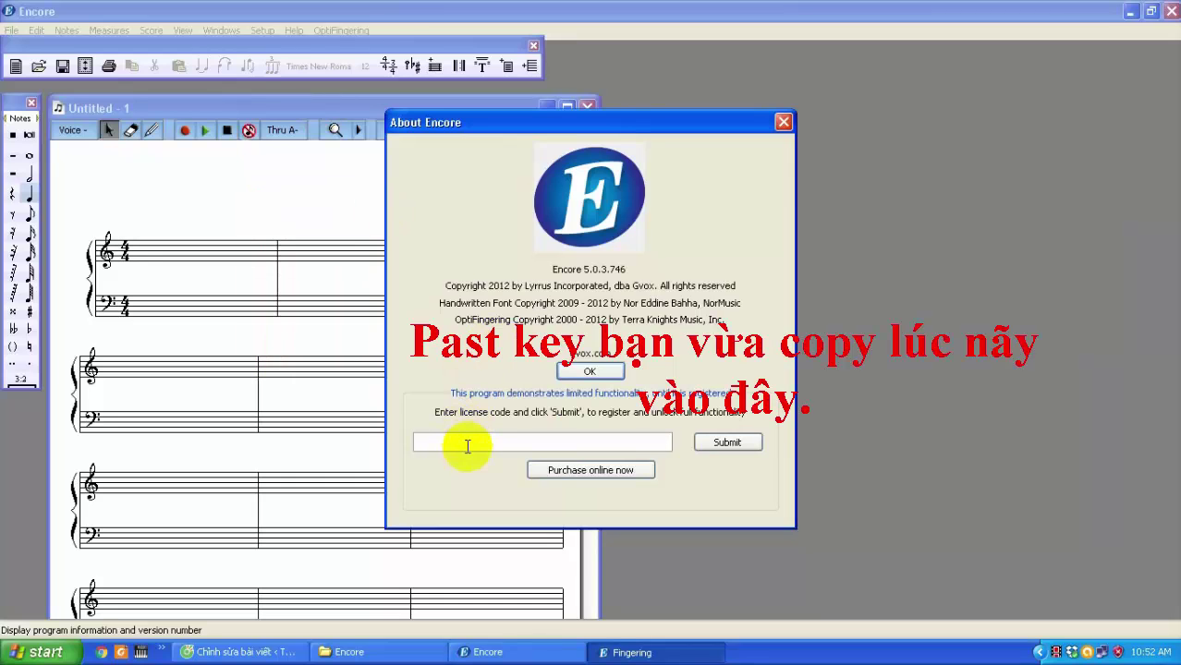
pyautogui.rightClick(466, 445)
pyautogui.click(492, 503)
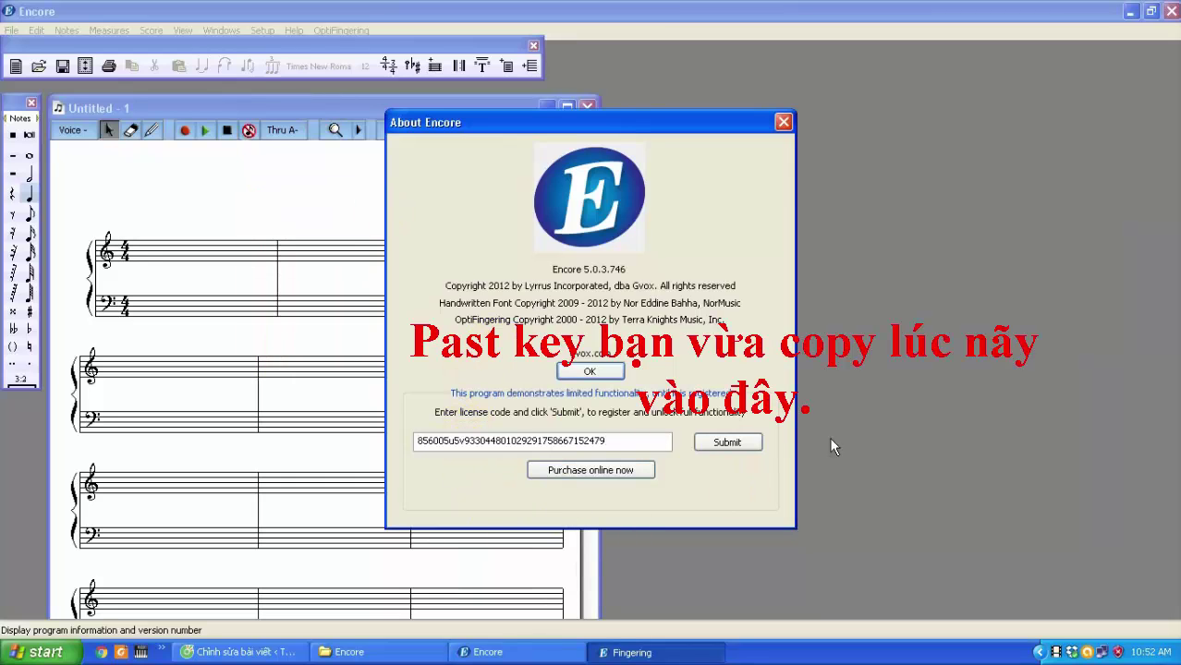
pyautogui.click(729, 444)
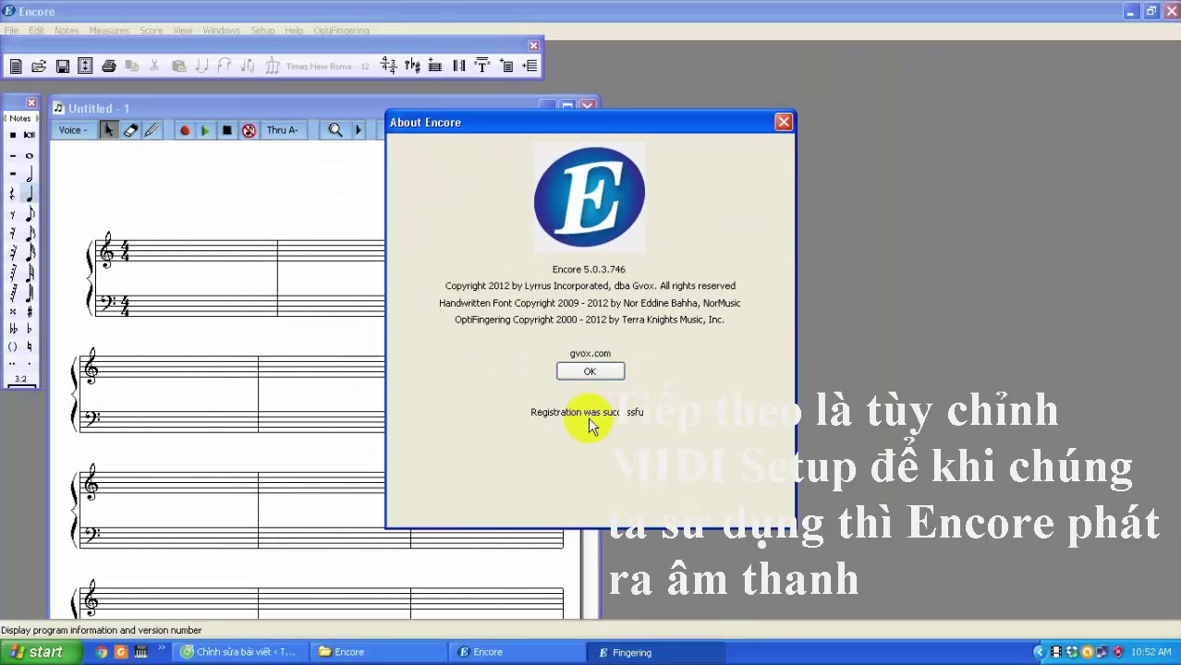
pyautogui.click(592, 372)
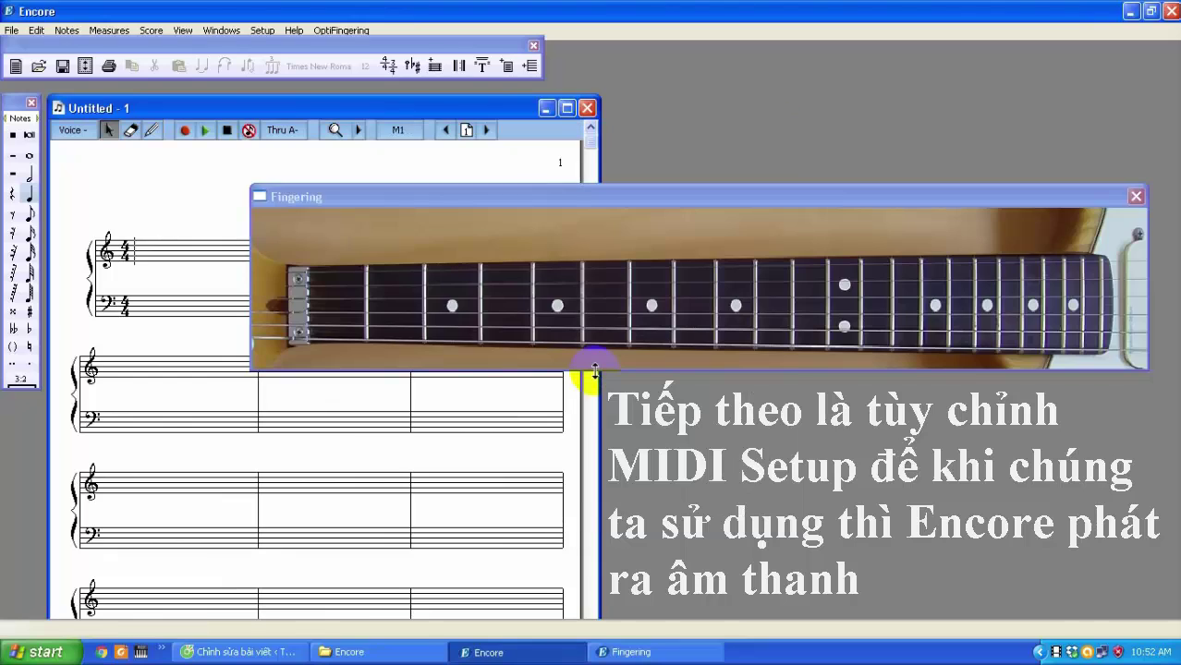
# Step: Move the Fingering window up beneath the toolbar, and shift the toolbar rightward and slightly down, clear of the menu names
pyautogui.click(988, 199)
pyautogui.moveTo(989, 199); pyautogui.dragTo(995, 111)
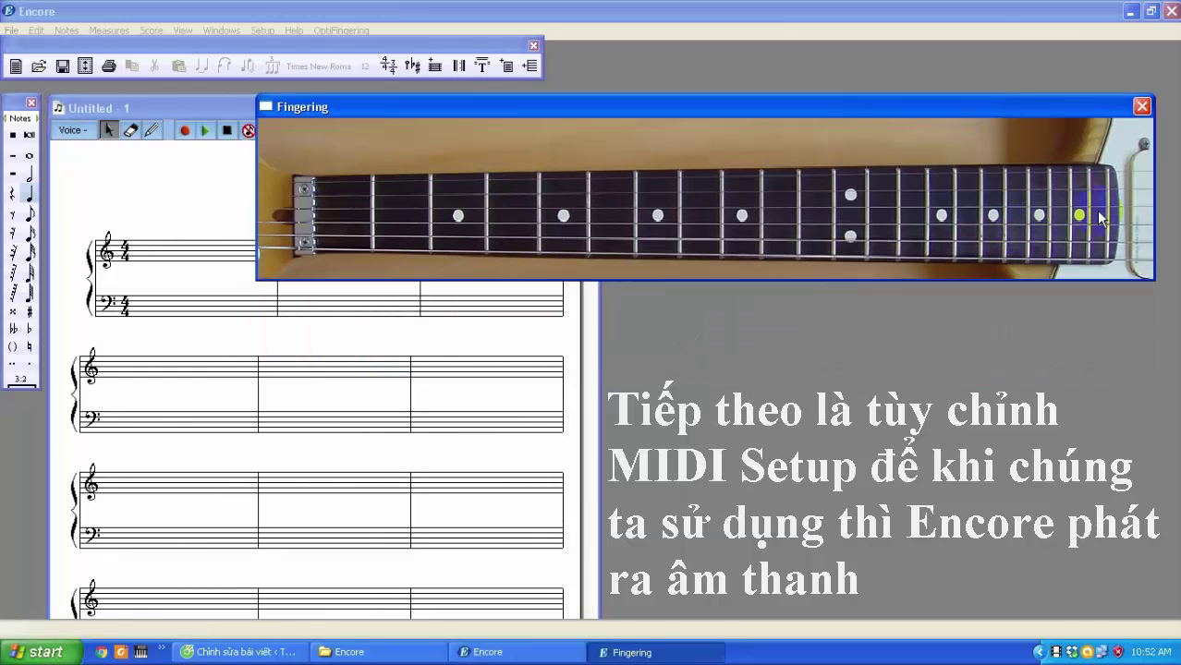
pyautogui.click(274, 46)
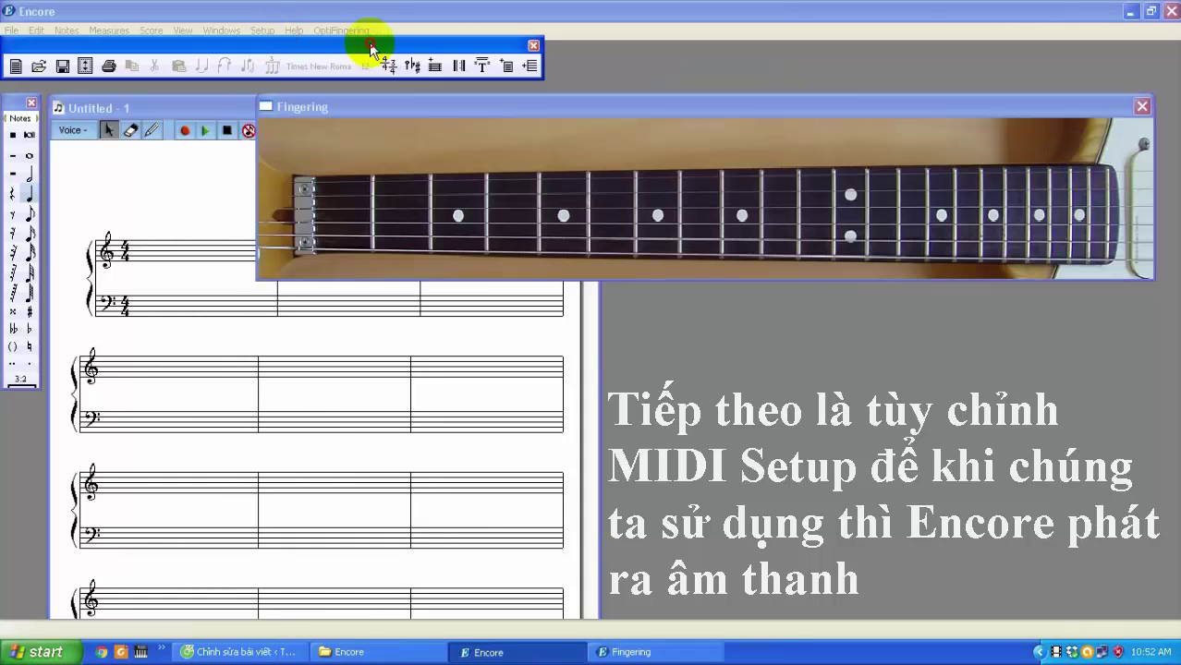
pyautogui.moveTo(368, 48); pyautogui.dragTo(464, 57)
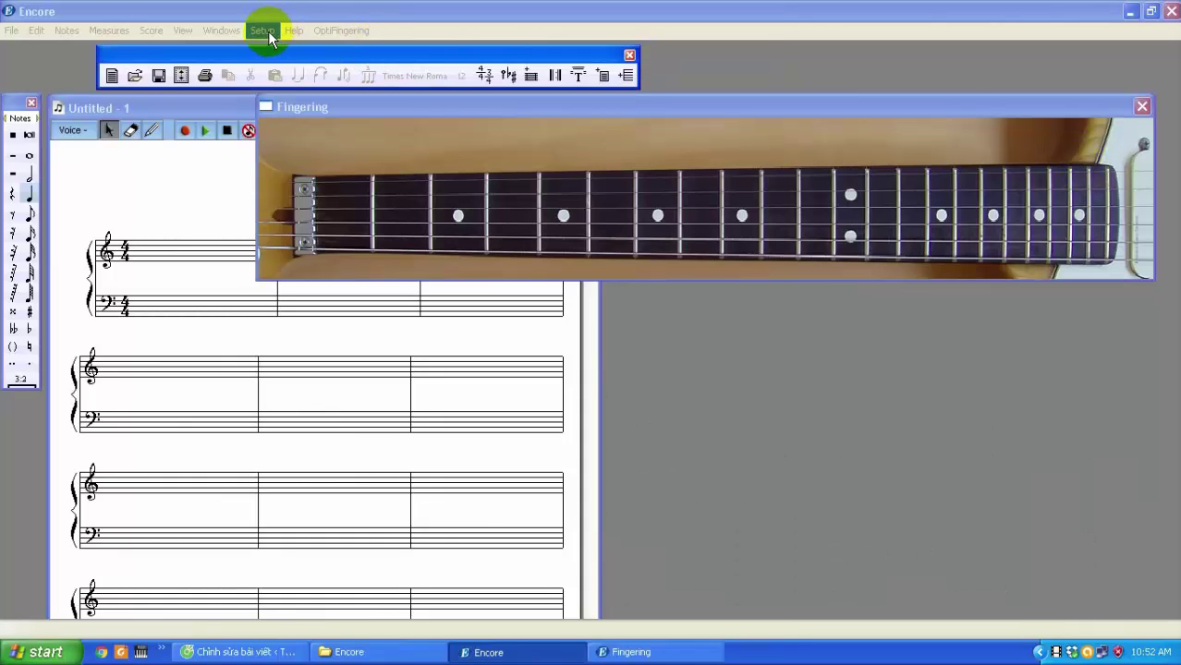